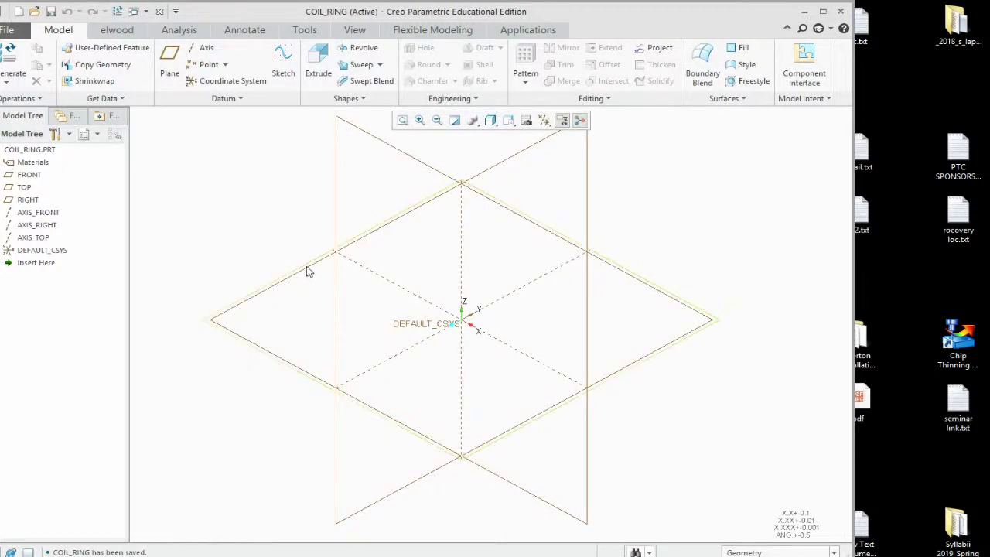
Step: Start a plain Sweep feature and set it to create a surface
left_click(379, 65)
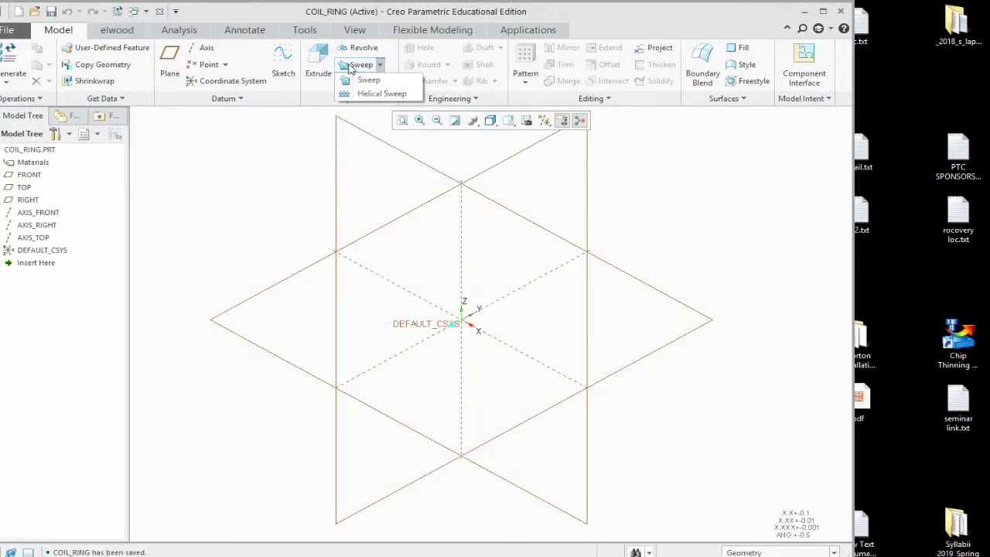
left_click(352, 68)
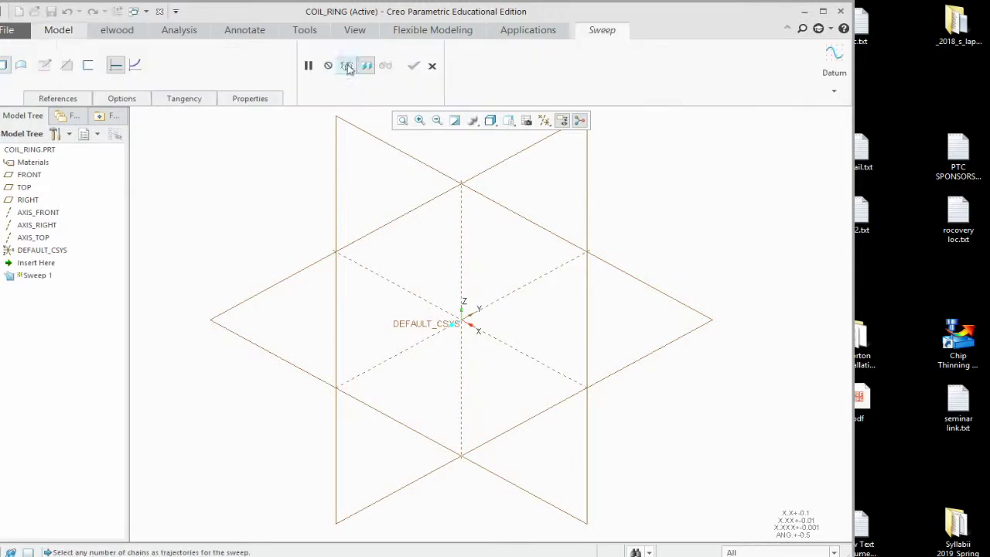
left_click(20, 65)
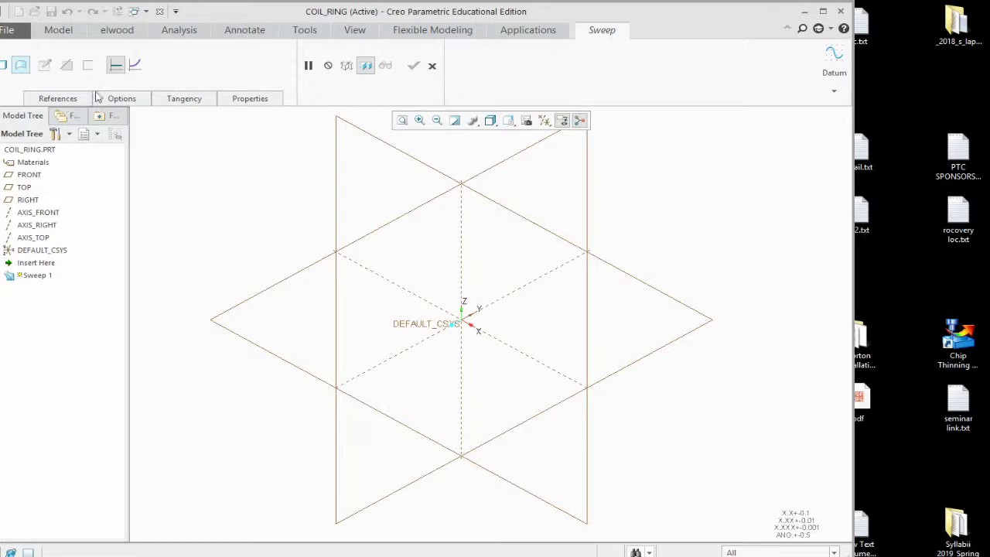
Step: Check the trajectory chain details, then insert an embedded datum sketch for the trajectory
left_click(67, 99)
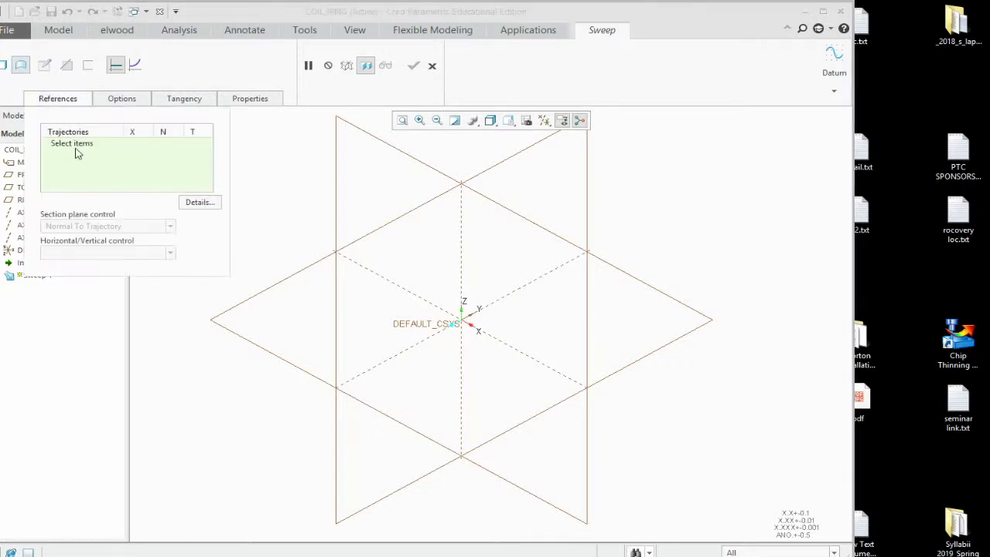
left_click(198, 204)
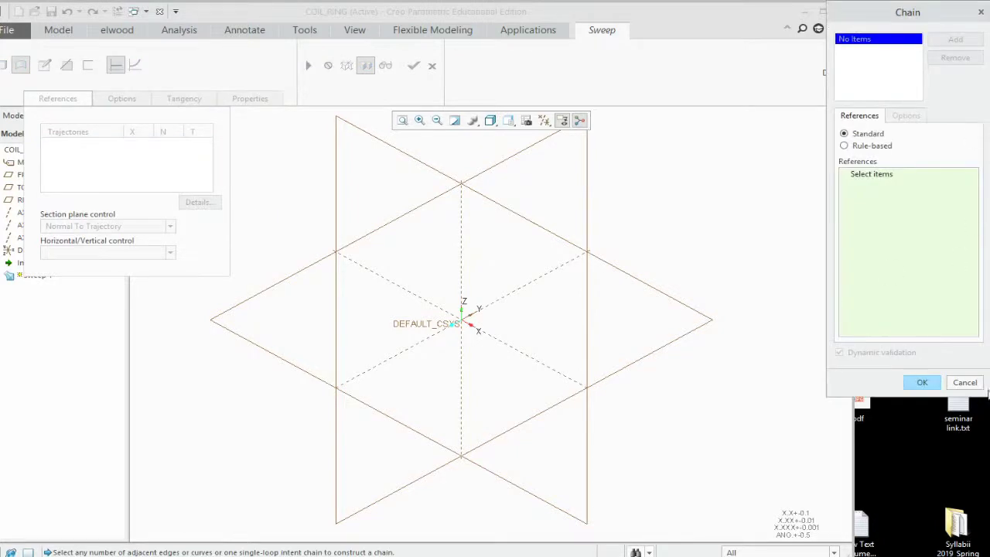
left_click(977, 383)
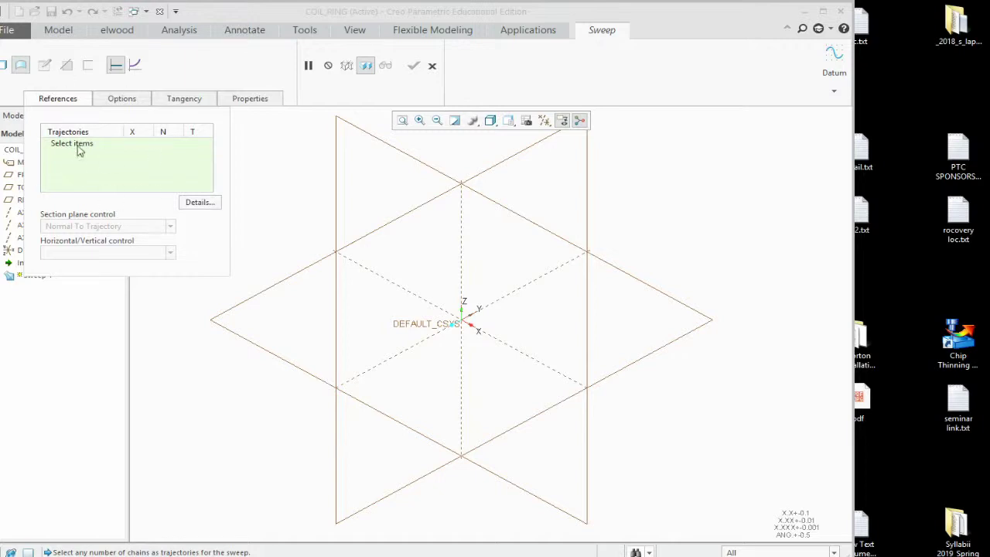
left_click(47, 100)
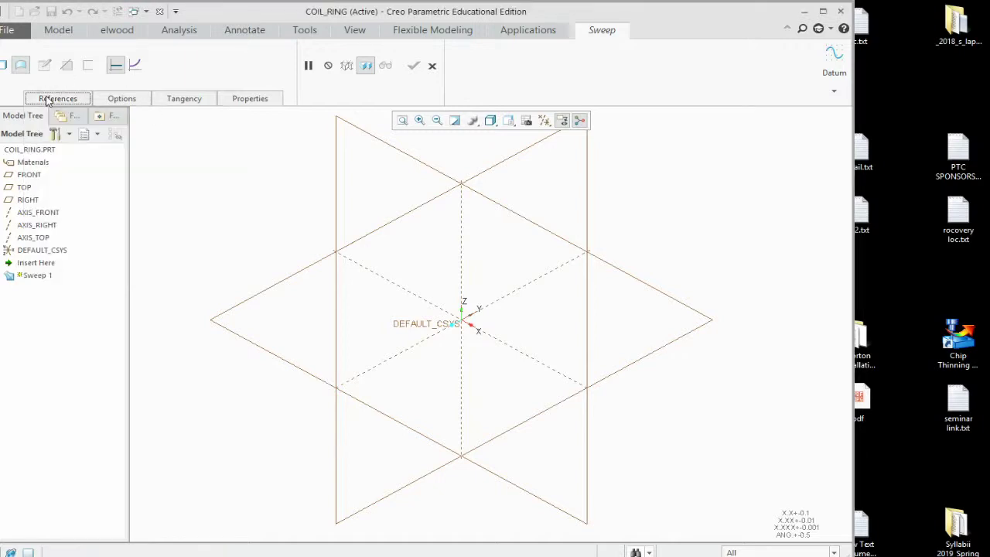
left_click(832, 92)
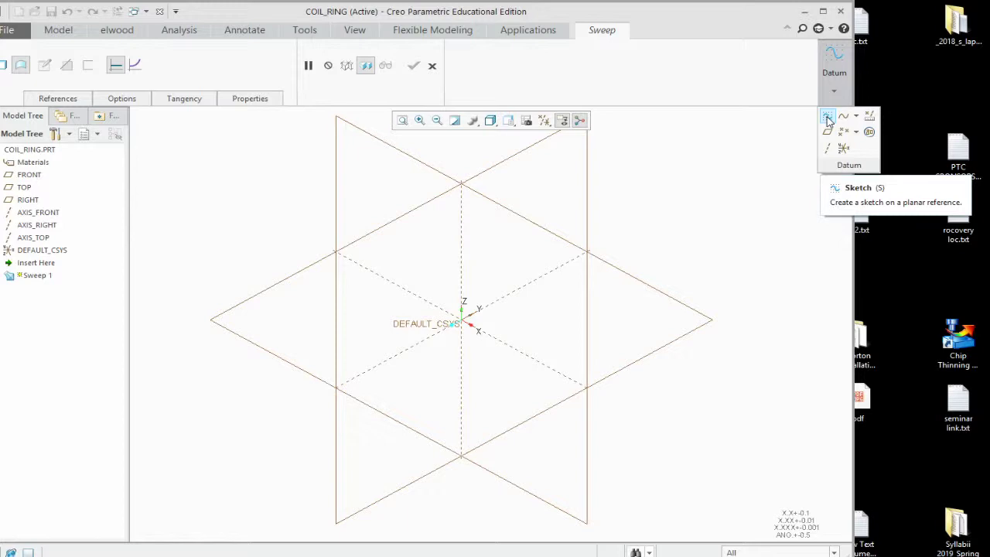
left_click(827, 118)
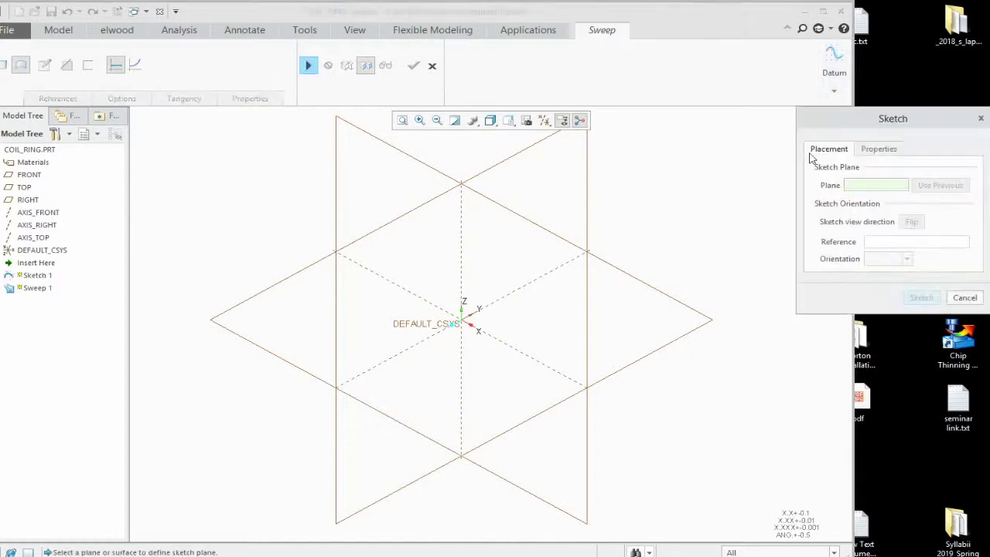
Step: Sketch on the TOP plane and draw a circle centred at the origin
left_click(674, 342)
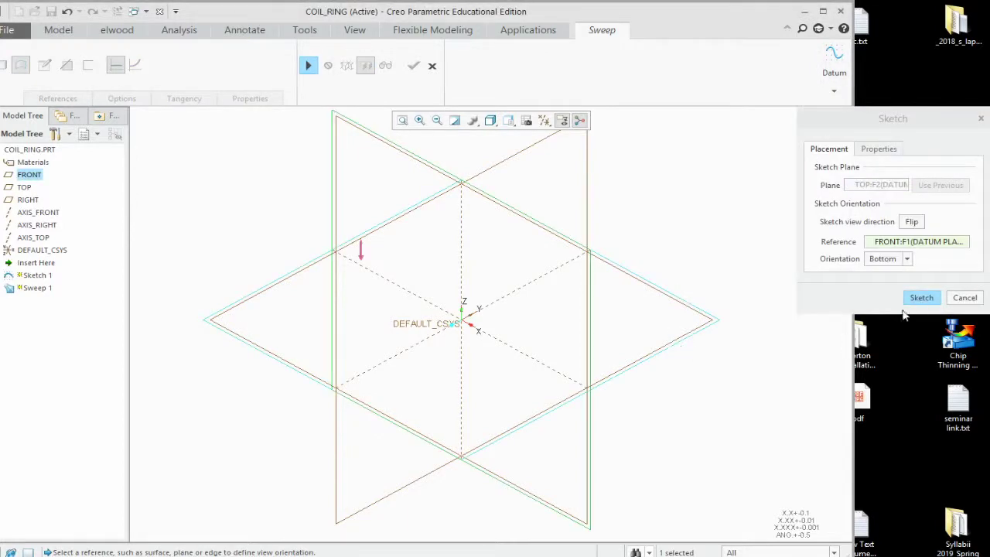
left_click(920, 298)
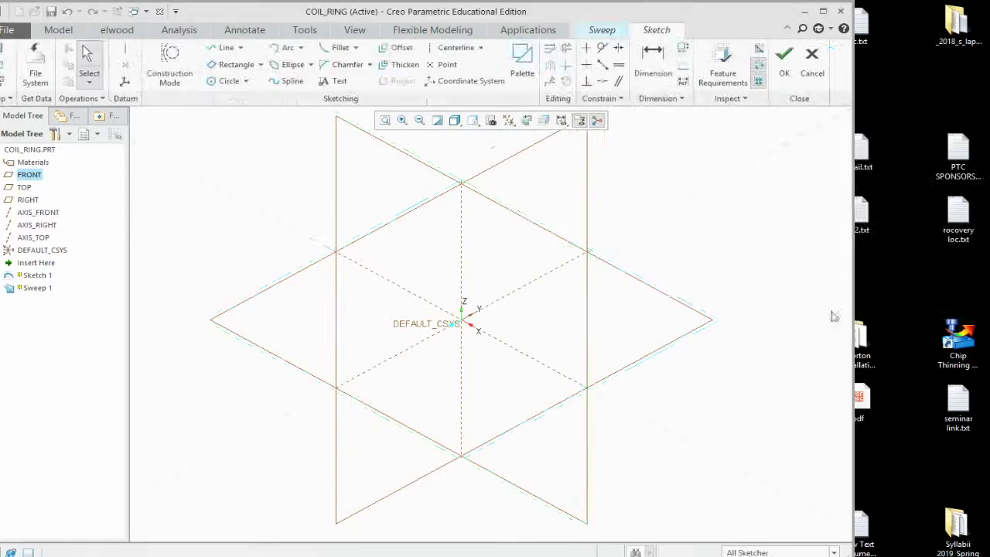
left_click(226, 83)
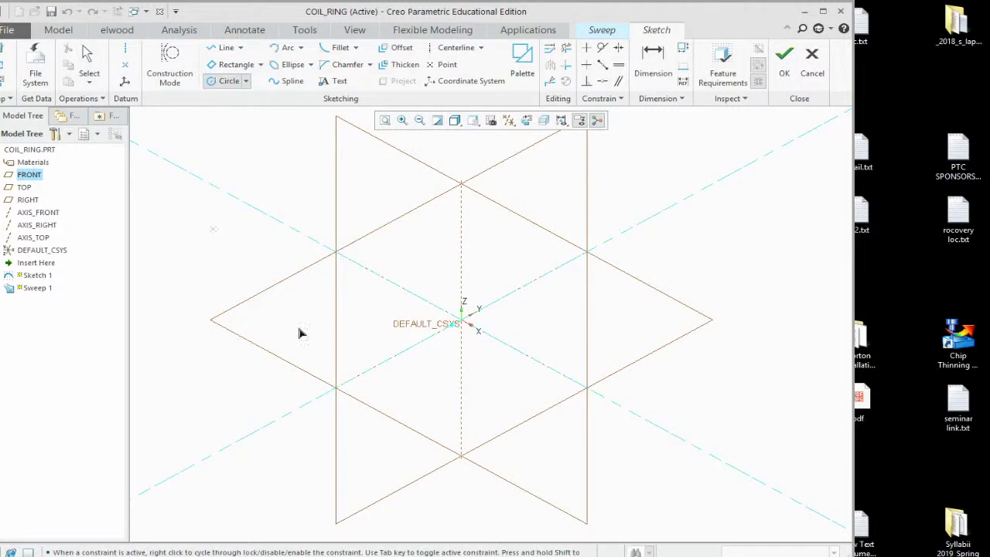
left_click(462, 318)
left_click(474, 388)
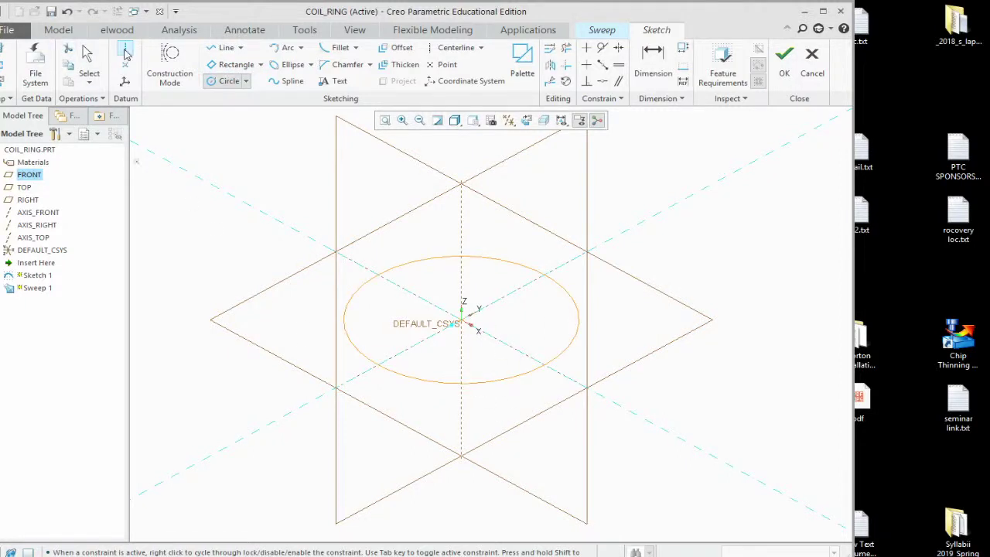
Step: Set the circle's diameter to 5
left_click(89, 54)
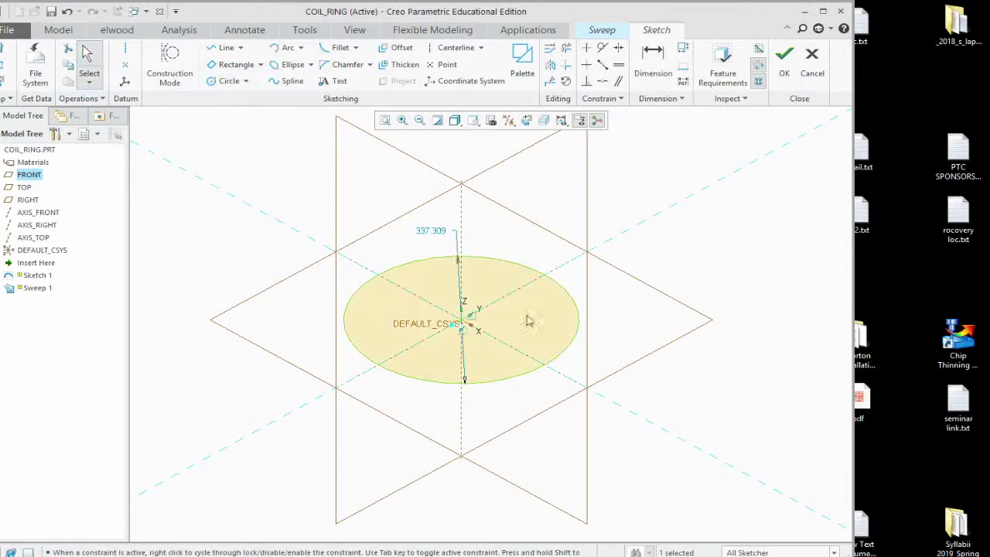
double_click(435, 232)
type("5")
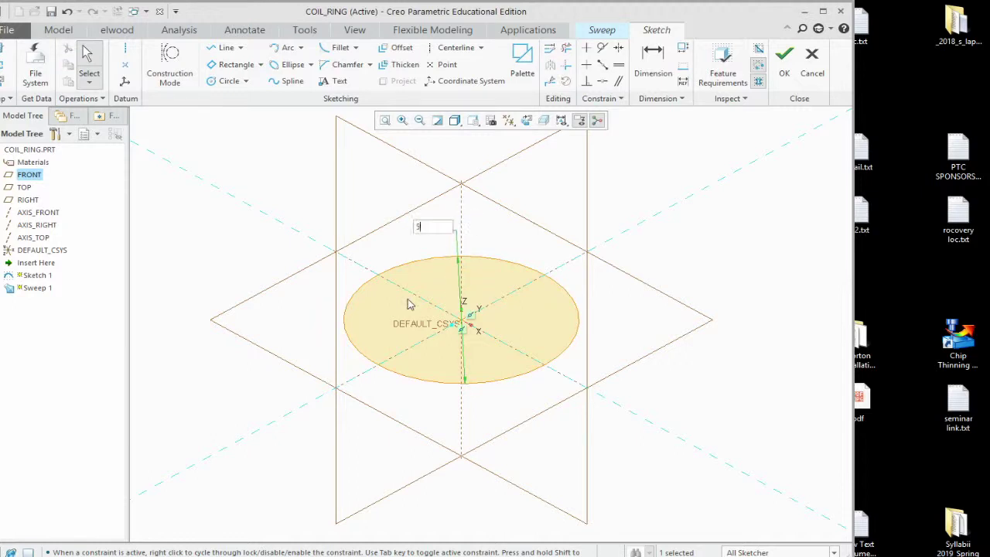
key("Return")
scroll(595, 331, "up", 3)
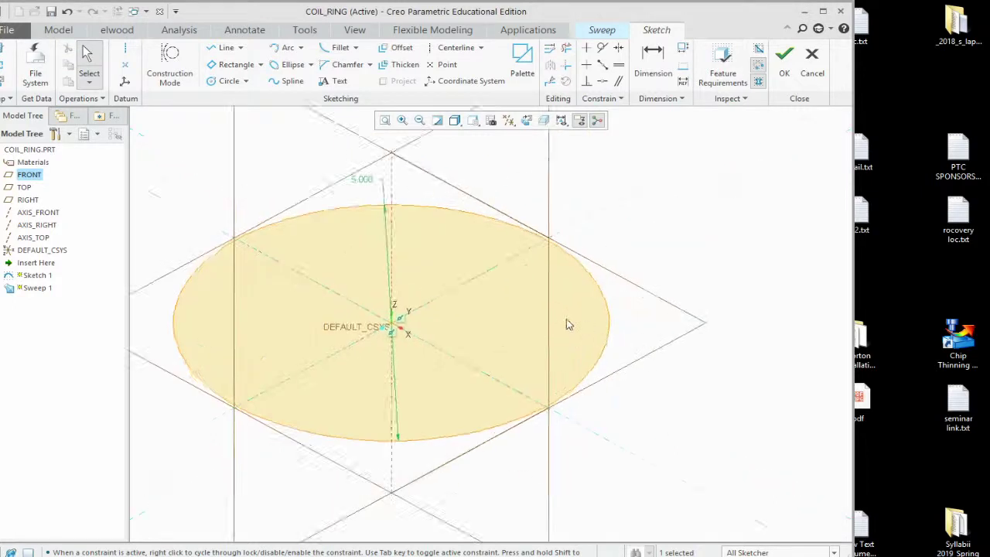
scroll(566, 324, "down", 3)
Step: Accept the circle sketch and resume Sweep 1 with the circle as trajectory
left_click(784, 68)
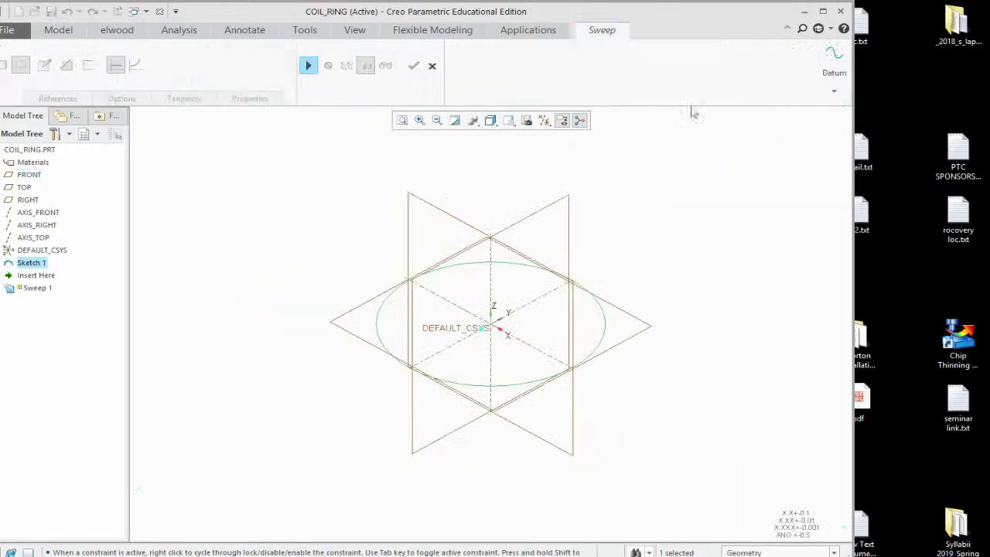
scroll(495, 331, "up", 2)
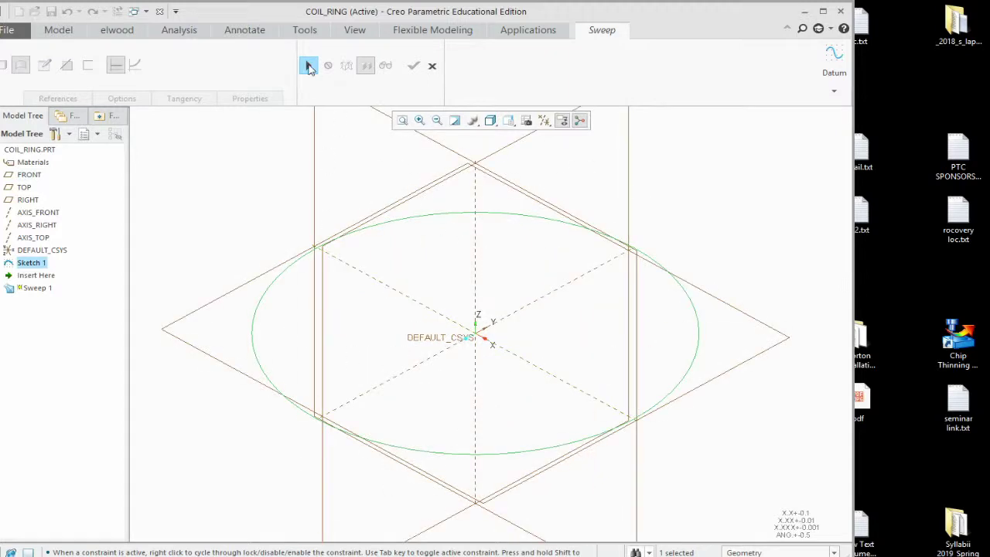
left_click(309, 67)
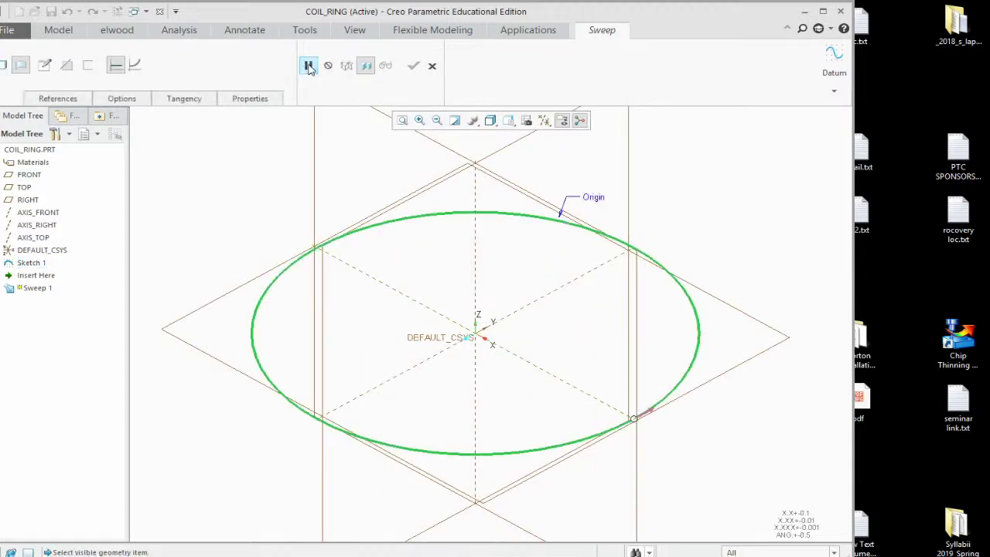
left_click(44, 66)
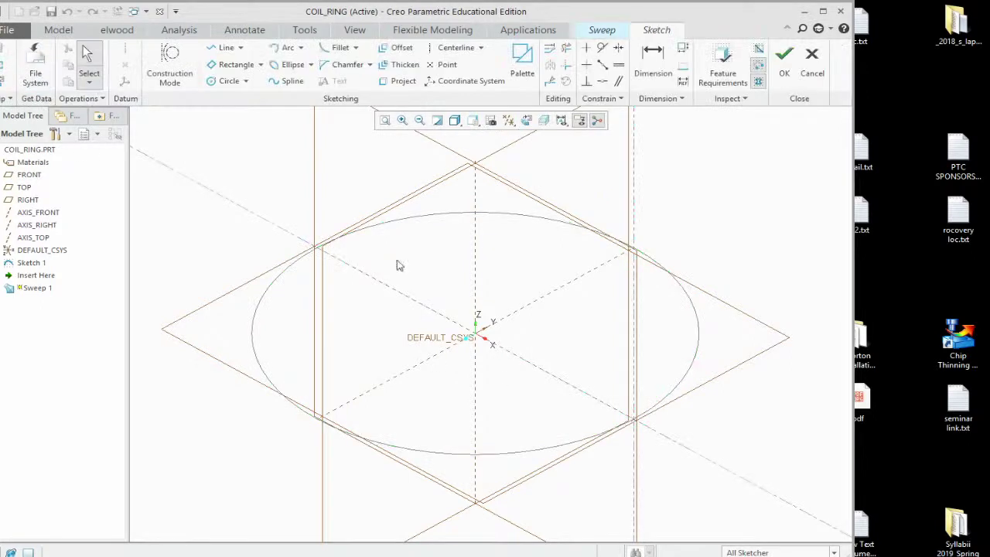
Step: Draw a section line from the trajectory start along the centerline
left_click(225, 47)
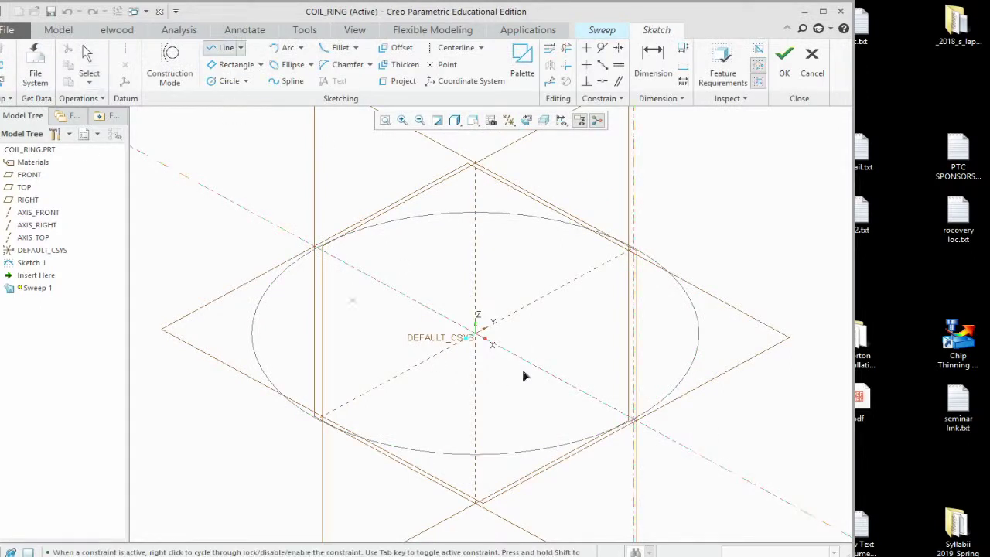
left_click(633, 422)
scroll(696, 462, "up", 4)
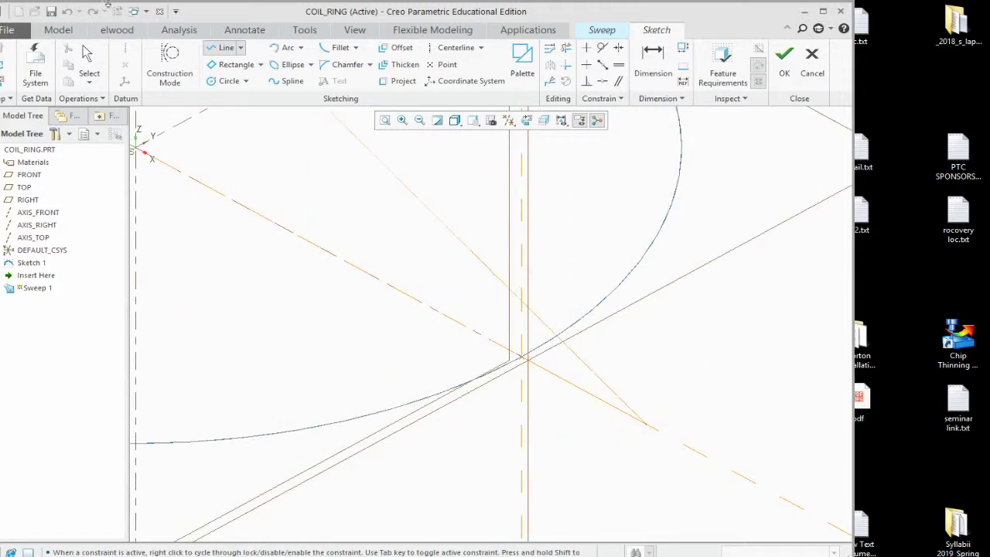
left_click(88, 55)
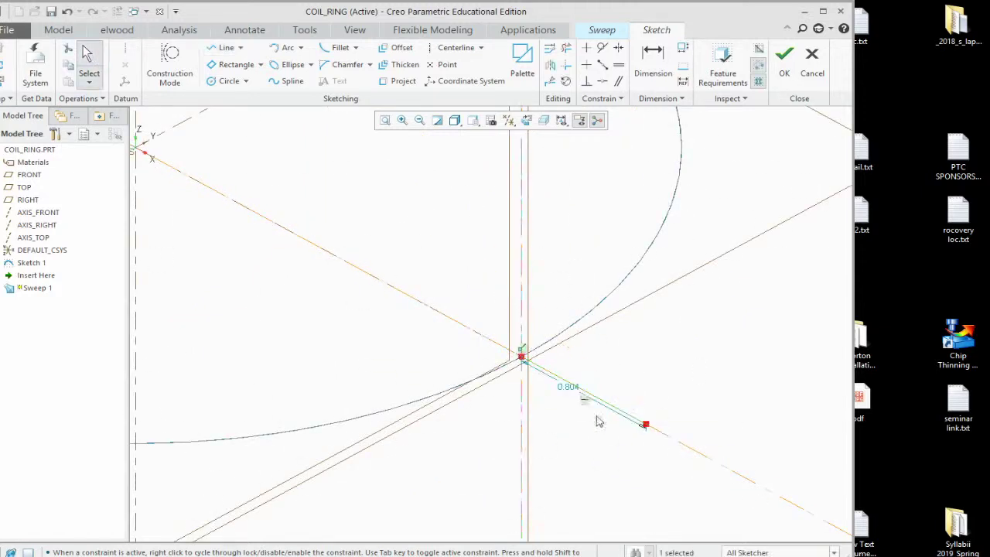
Step: Set the line length to 0.75 and accept the section, previewing a flat ring surface
double_click(568, 387)
key("BackSpace")
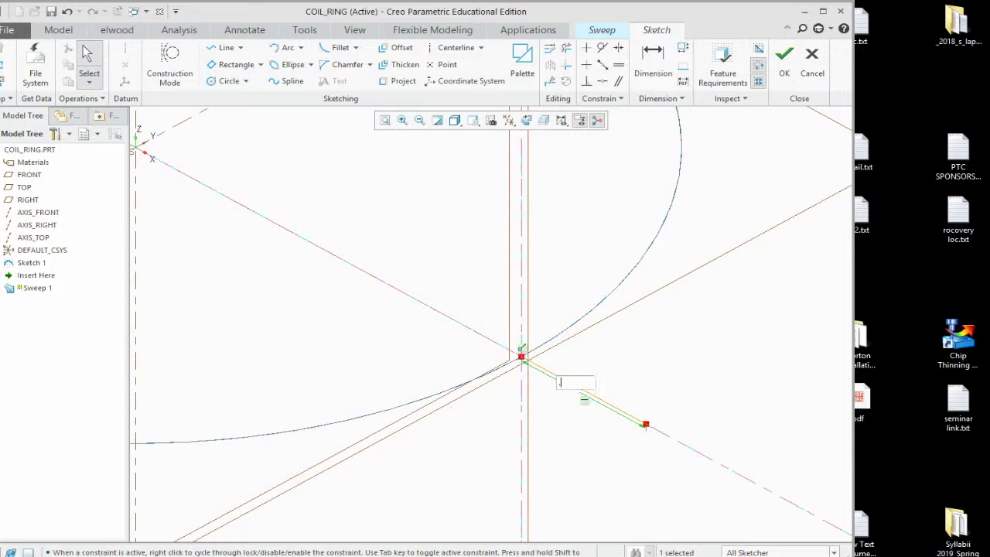
type(".75")
key("Return")
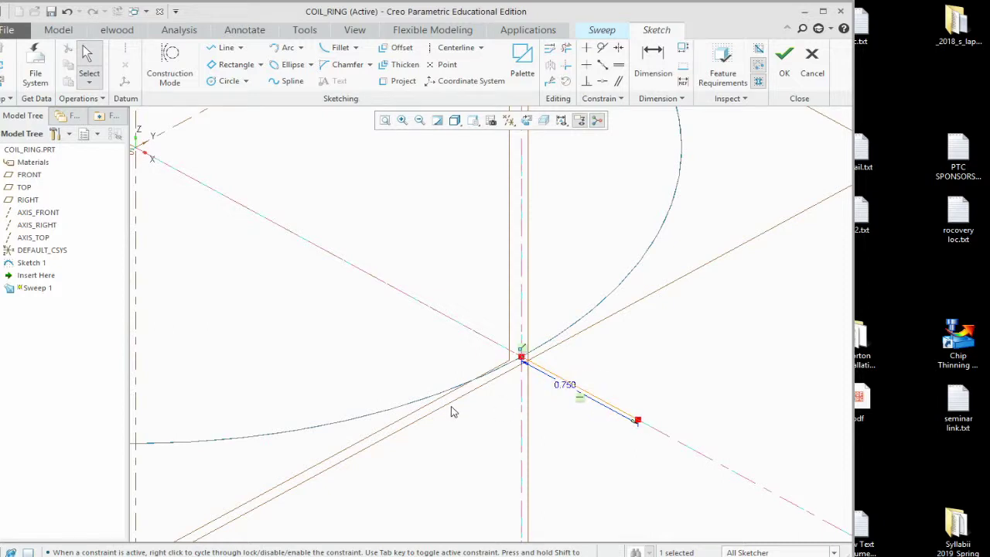
left_click(785, 54)
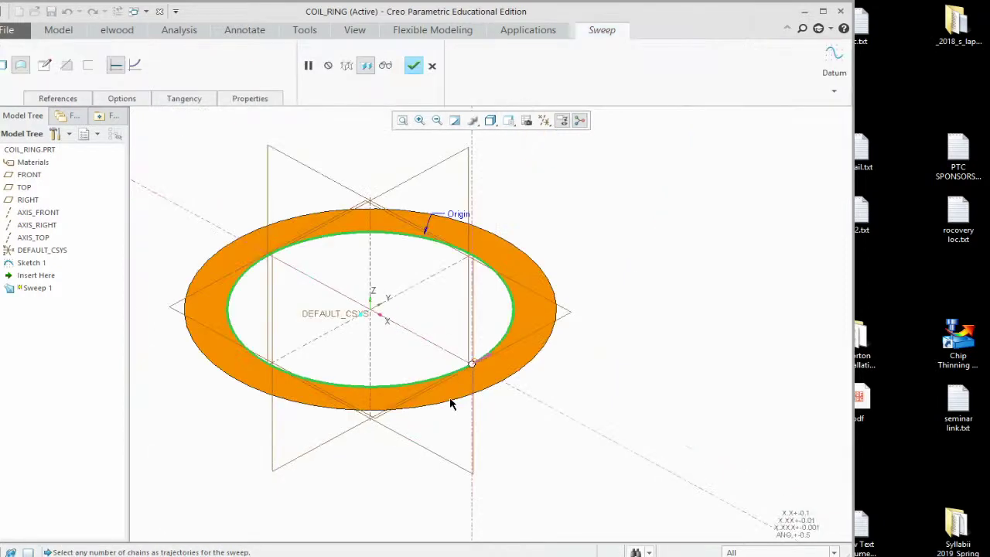
scroll(449, 395, "down", 2)
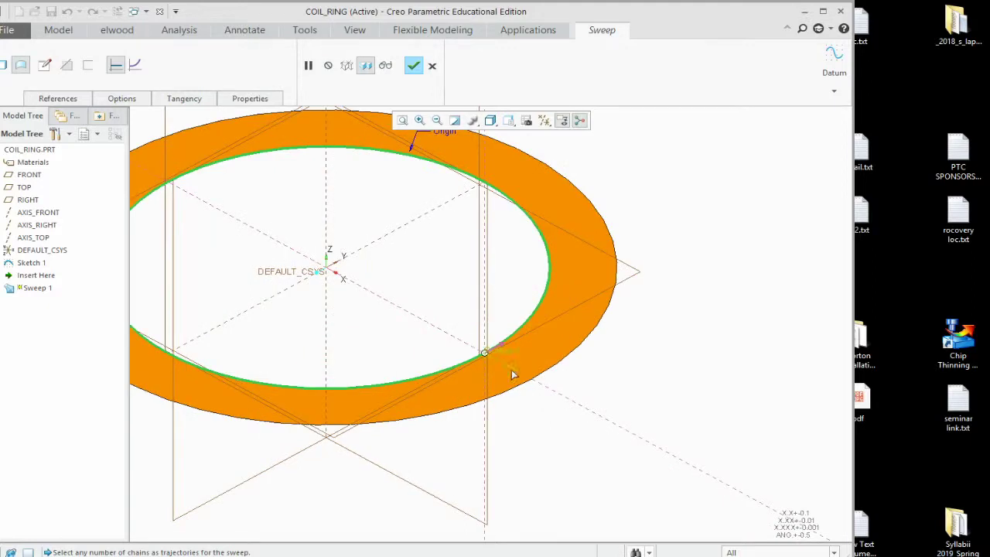
left_click(44, 67)
Step: Replace the old section line with a new line from the curve's endpoint up and right
scroll(510, 363, "down", 4)
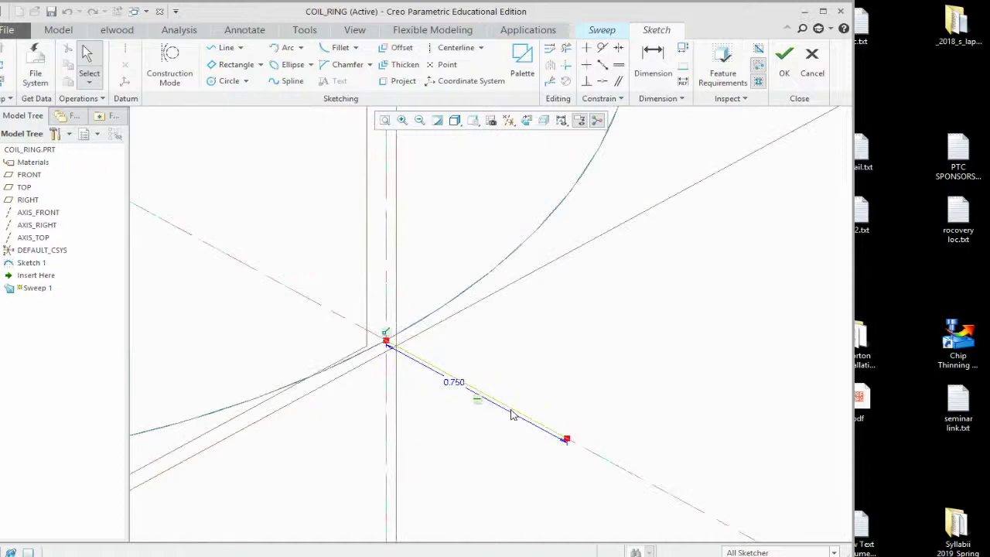
left_click(511, 412)
key("Delete")
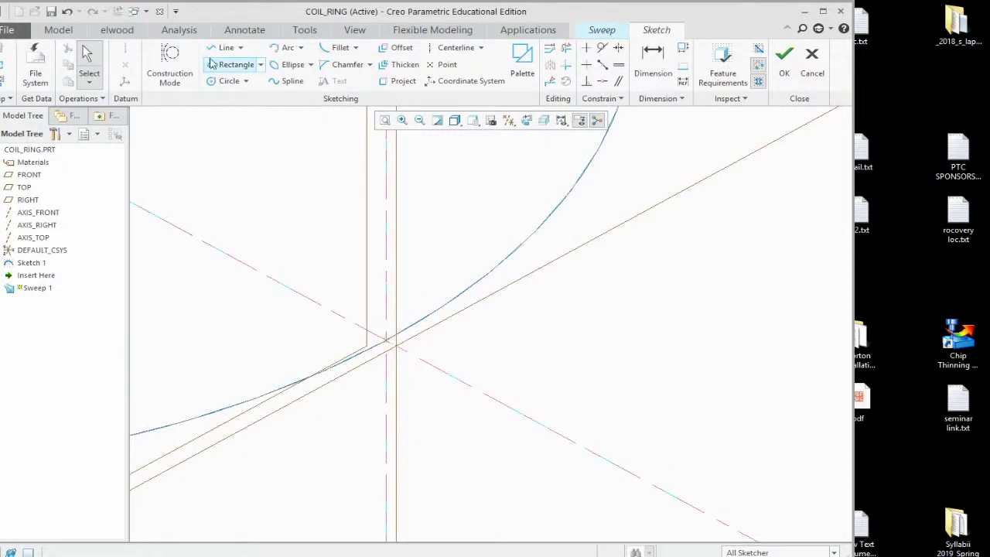
left_click(223, 47)
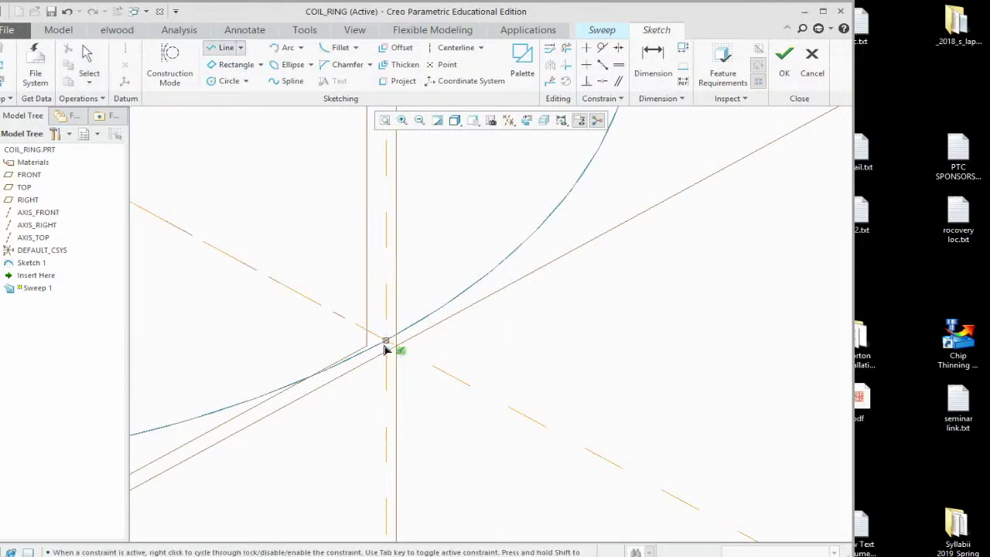
left_click(385, 346)
left_click(524, 316)
middle_click(487, 385)
middle_click(495, 386)
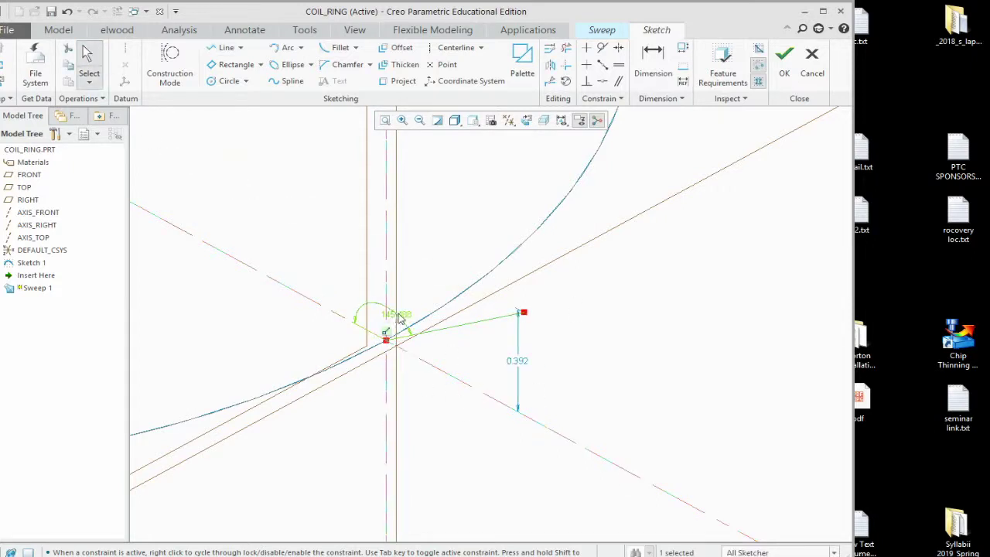
Step: Dimension the new line at 34.512° to the reference line and 0.750 long
left_click(652, 69)
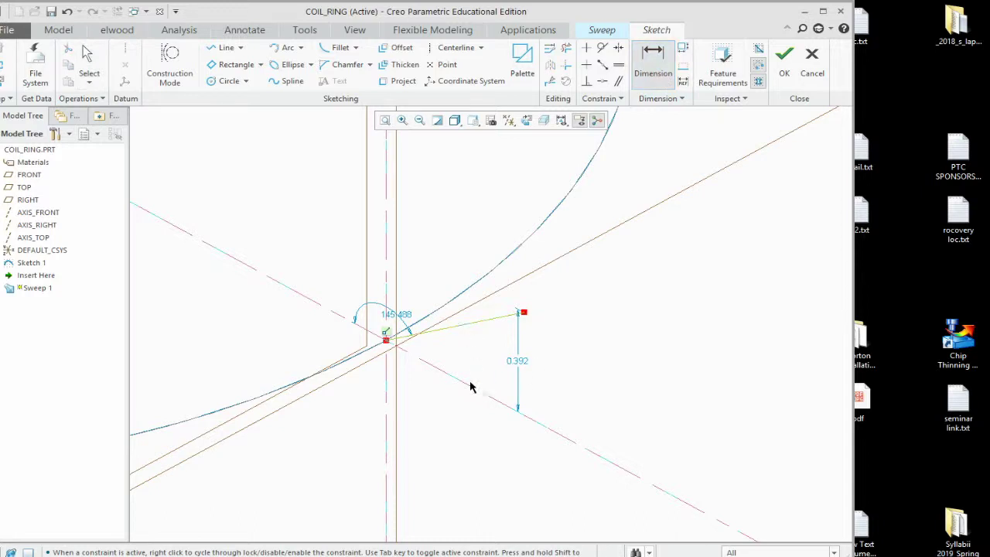
left_click(487, 392)
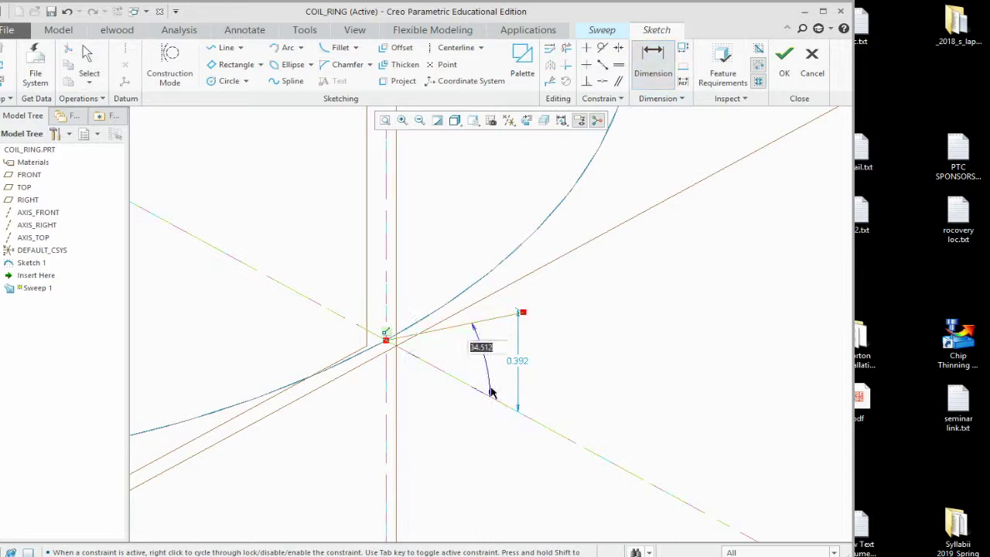
key("Return")
middle_click(438, 286)
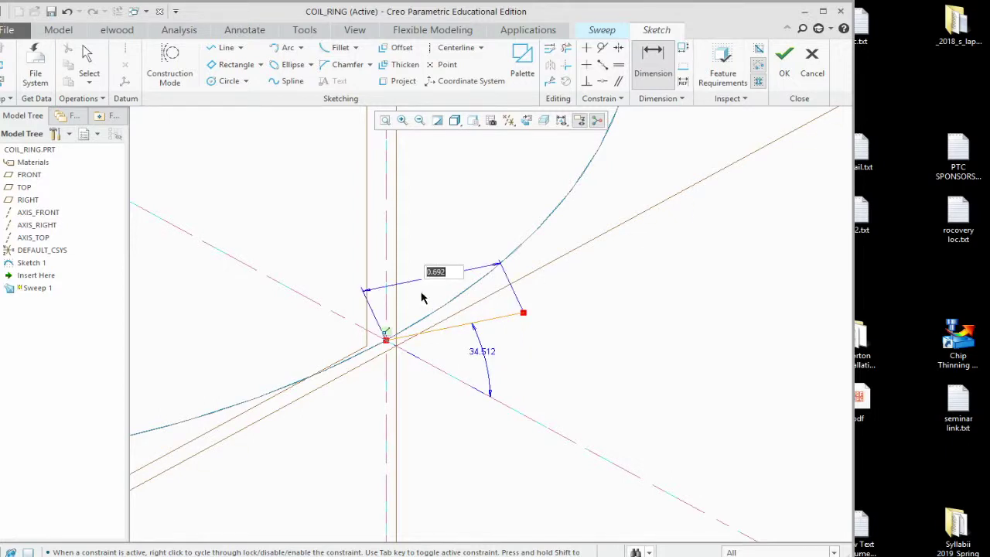
key("BackSpace")
key("Return")
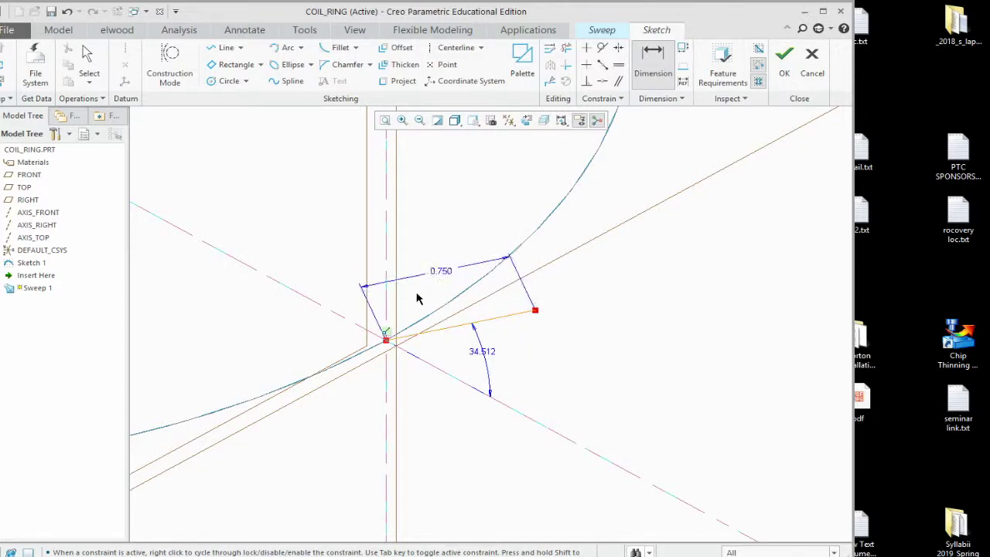
scroll(499, 437, "down", 2)
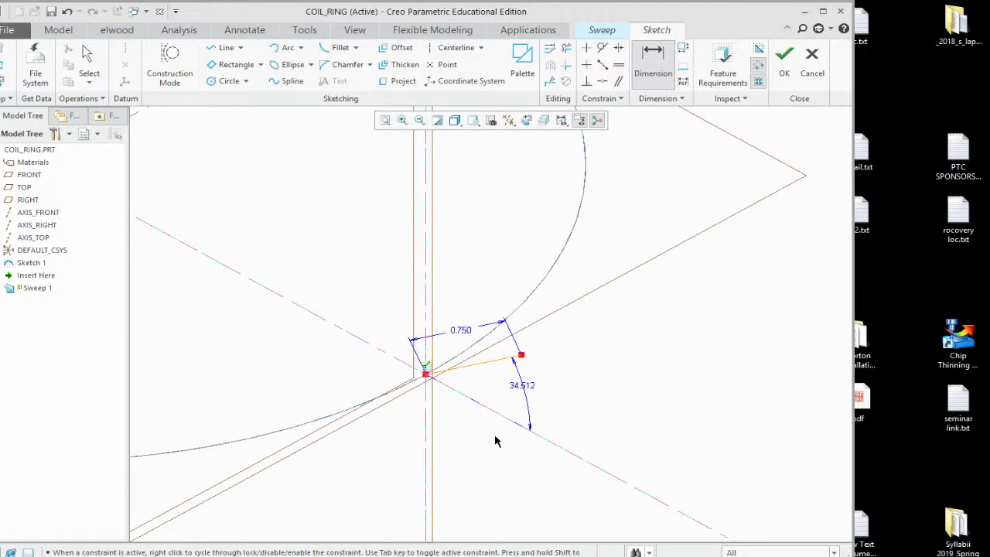
middle_click(551, 417)
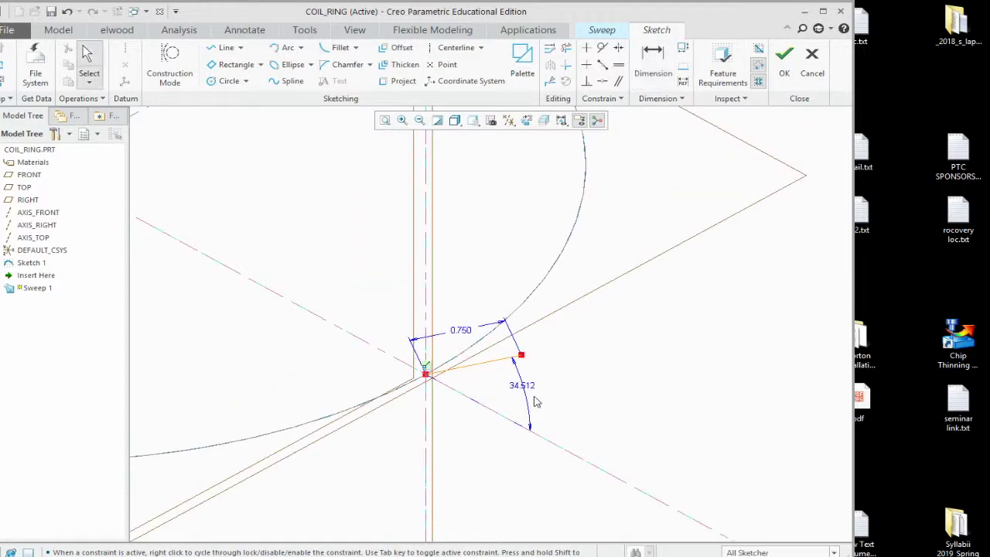
left_click(305, 31)
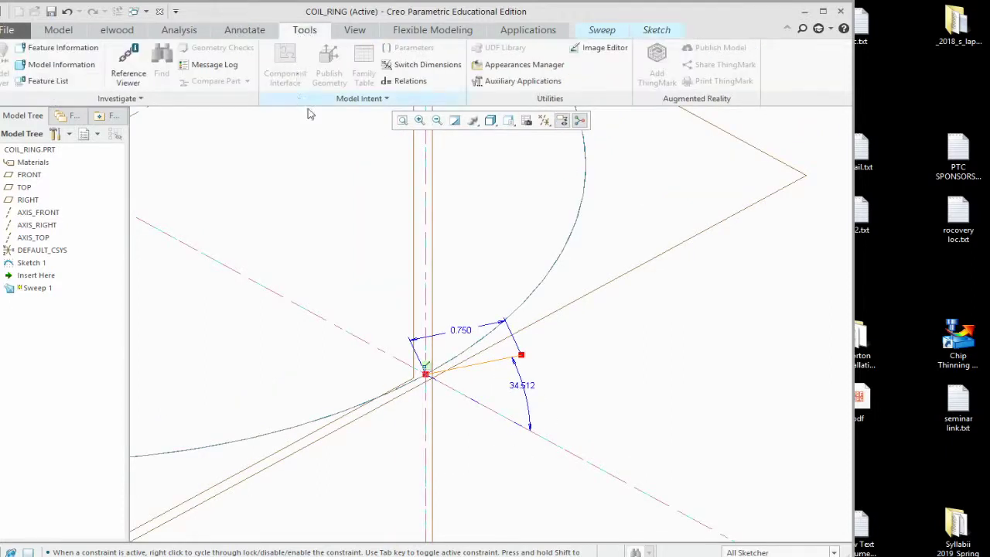
Step: Browse the Tools, Analysis, Annotate, View, Applications and Flexible Modeling tabs, returning to Tools
left_click(351, 101)
left_click(193, 31)
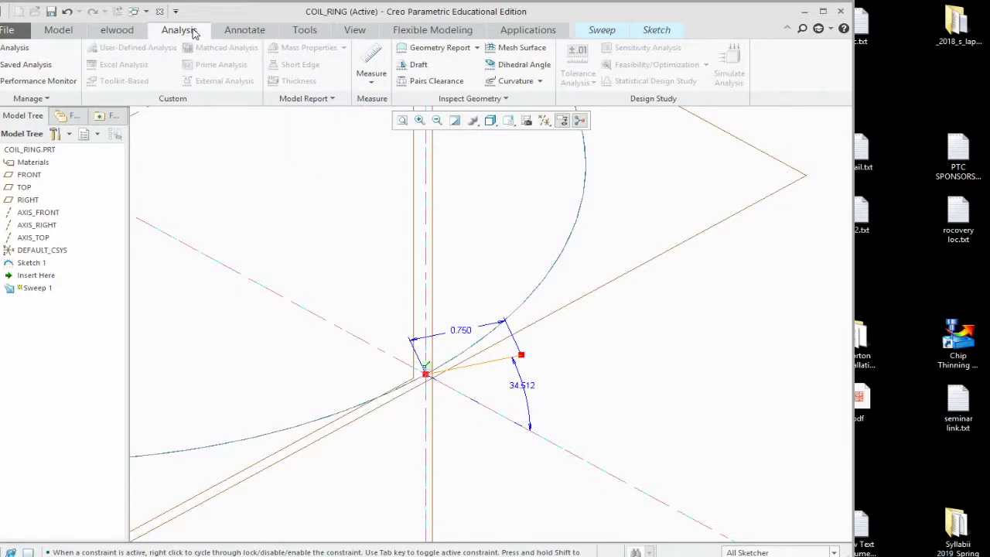
left_click(414, 101)
left_click(312, 101)
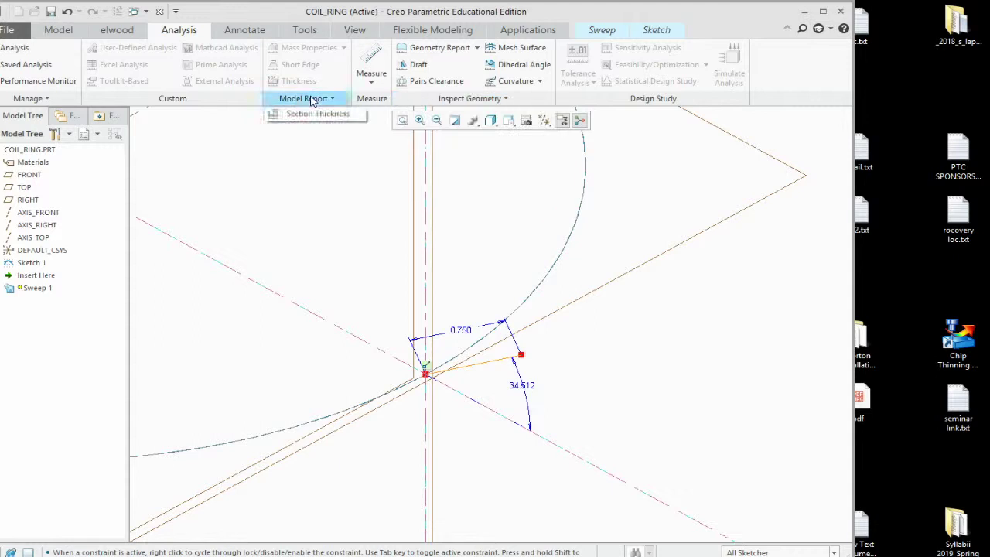
left_click(261, 33)
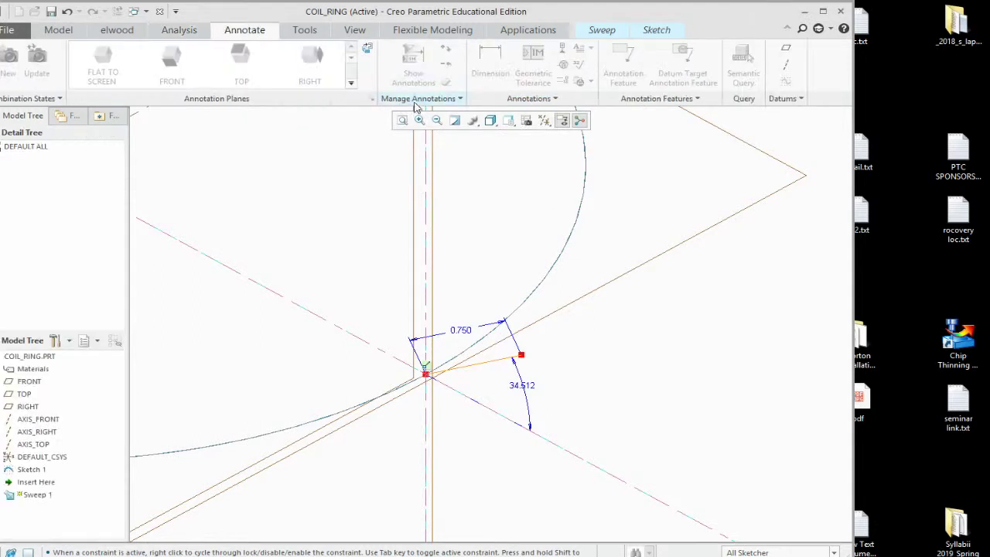
left_click(359, 31)
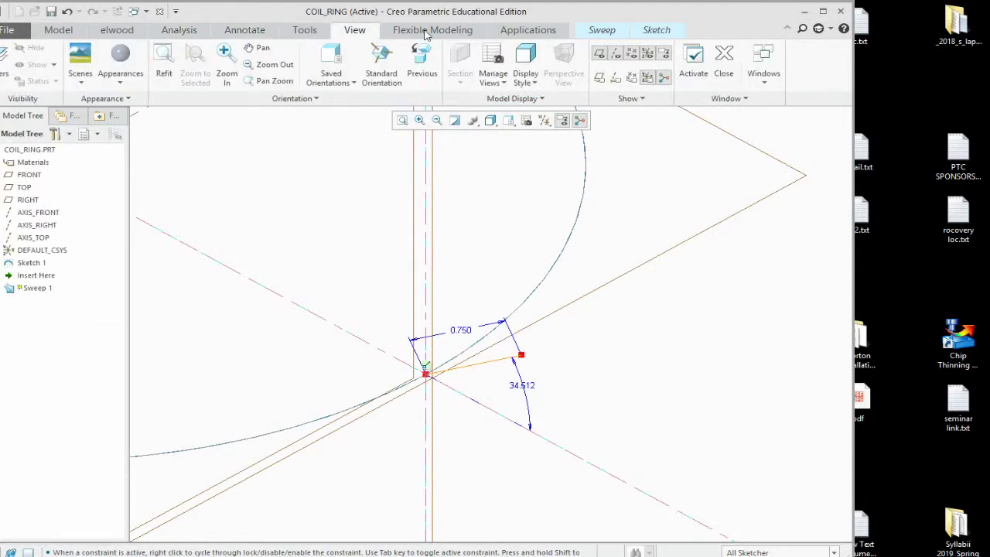
left_click(313, 99)
left_click(314, 99)
left_click(533, 32)
left_click(446, 29)
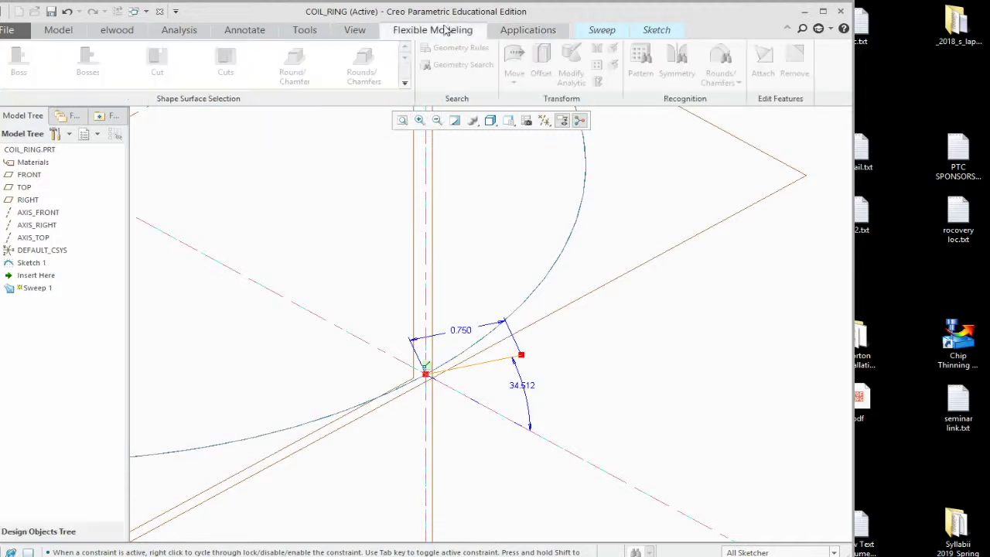
left_click(344, 33)
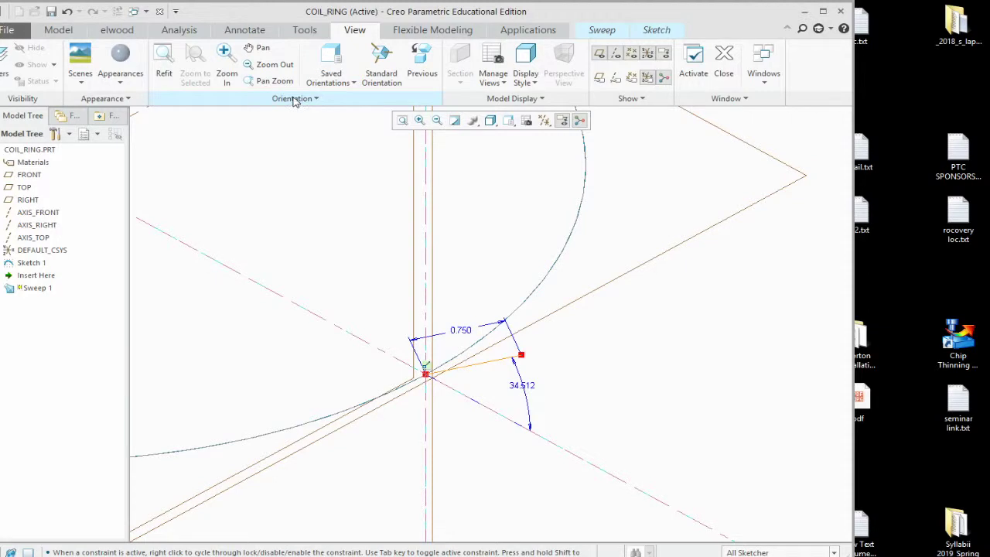
left_click(309, 31)
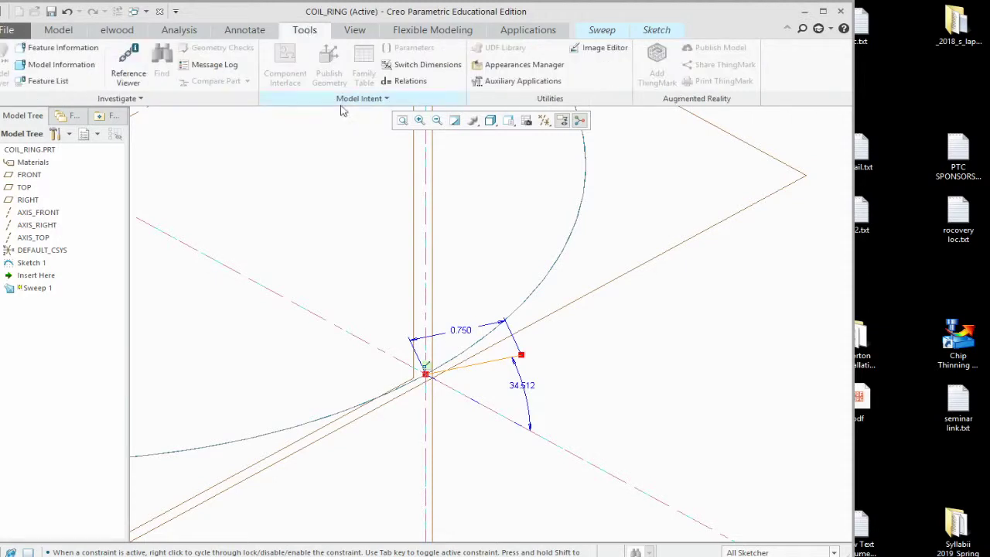
Step: Add the relation sd6=trajpar*360*25 so the angle dimension varies along the sweep
left_click(416, 82)
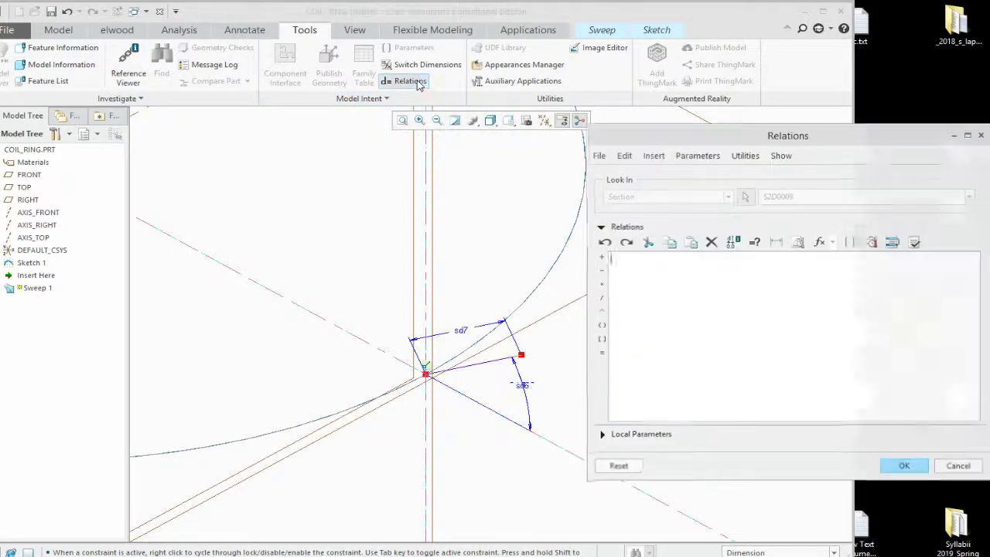
left_click_drag(661, 141, 745, 146)
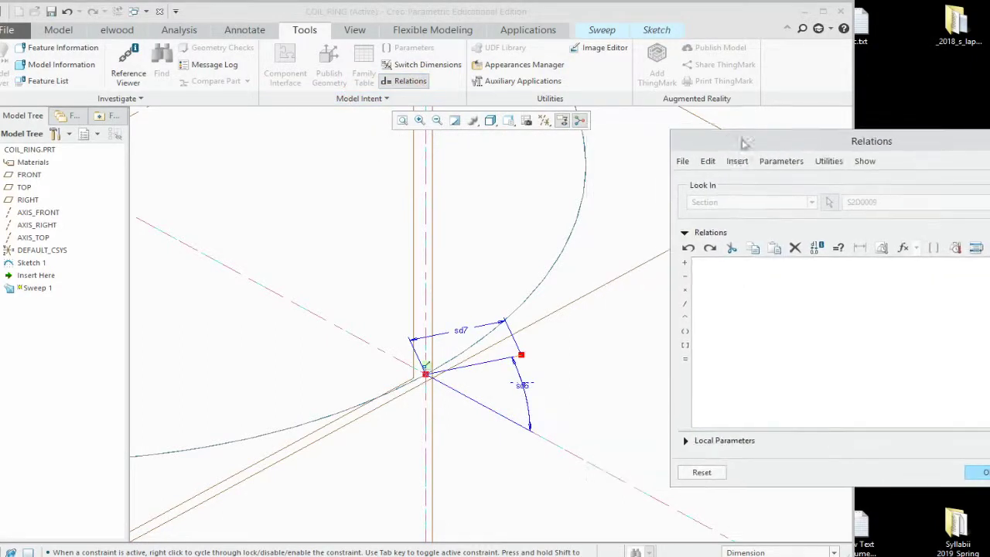
left_click(523, 387)
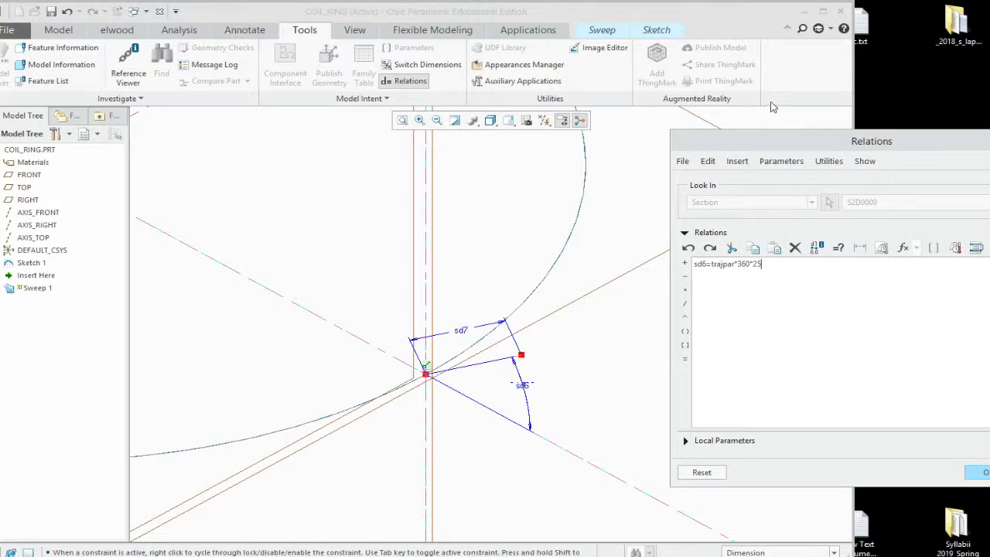
mouse_move(752, 144)
left_mouse_down()
mouse_move(534, 129)
mouse_move(532, 117)
left_mouse_up()
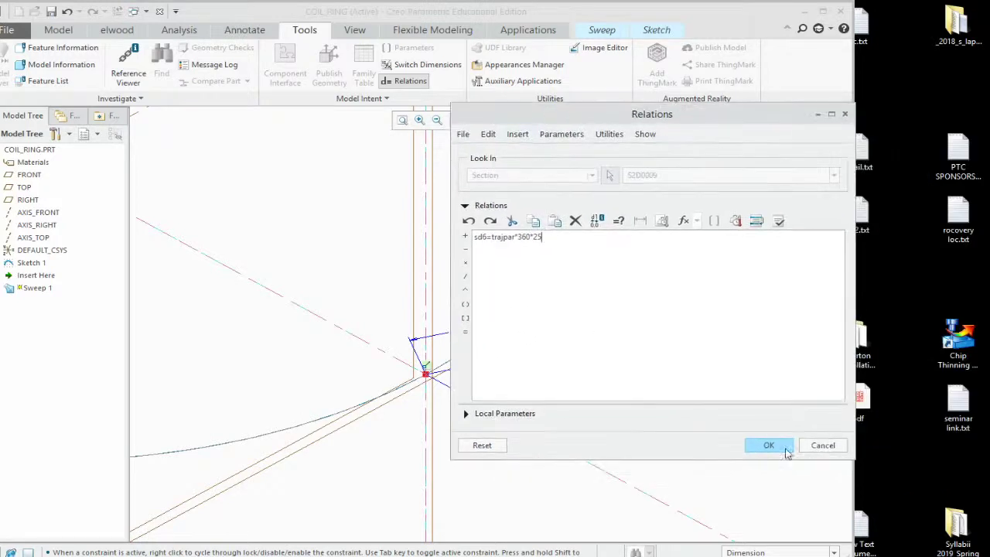
left_click(755, 446)
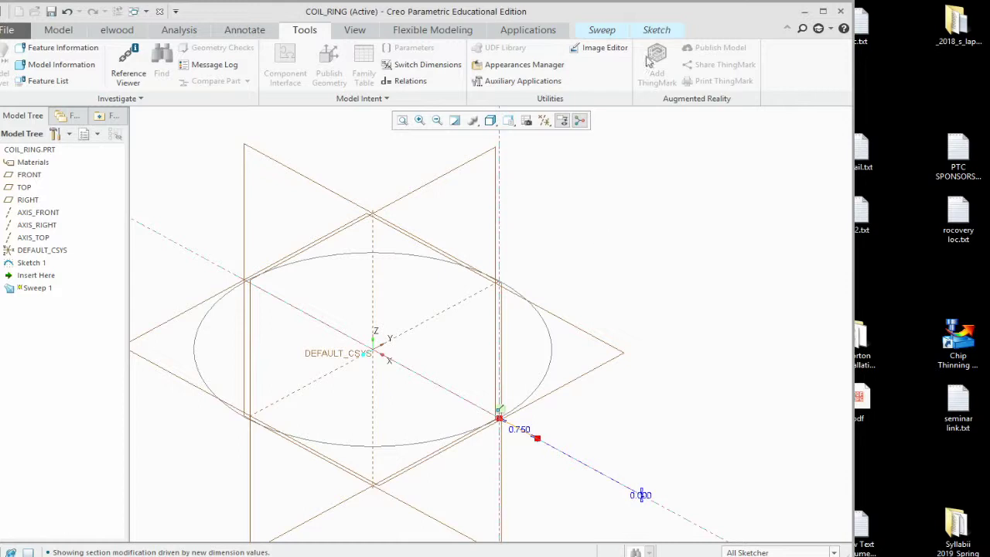
Step: Finish the section, enable Variable Section, and complete the sweep twisting 25 times around the ring
left_click(655, 31)
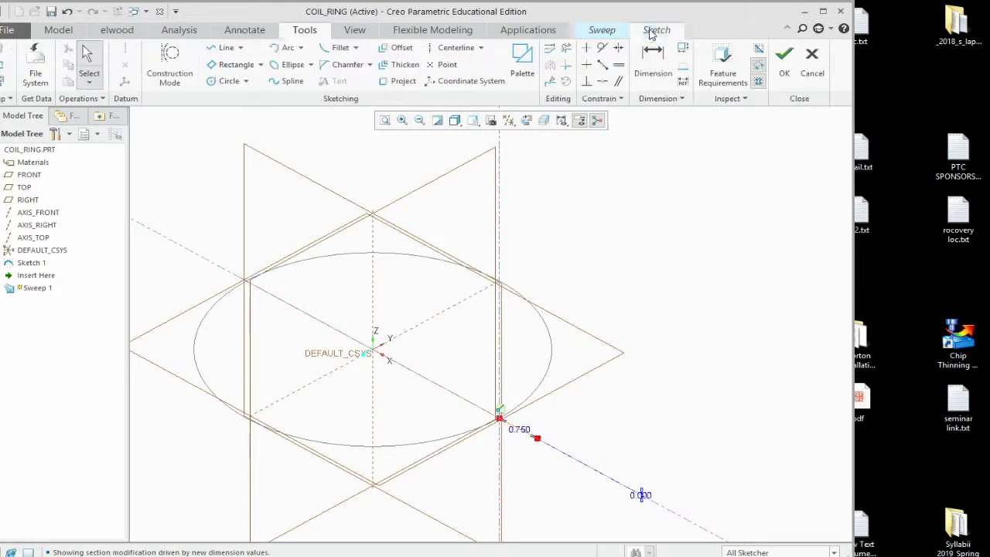
left_click(785, 61)
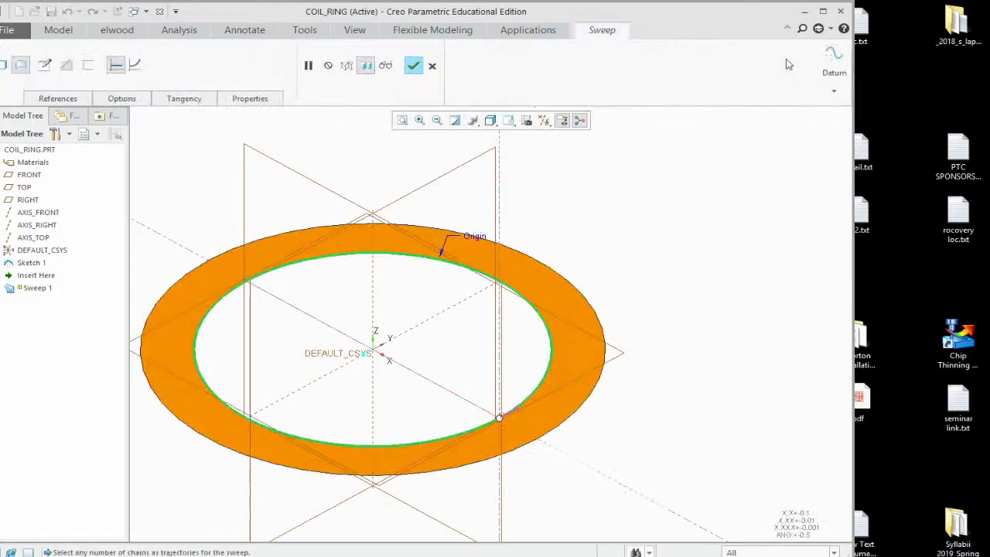
left_click(137, 68)
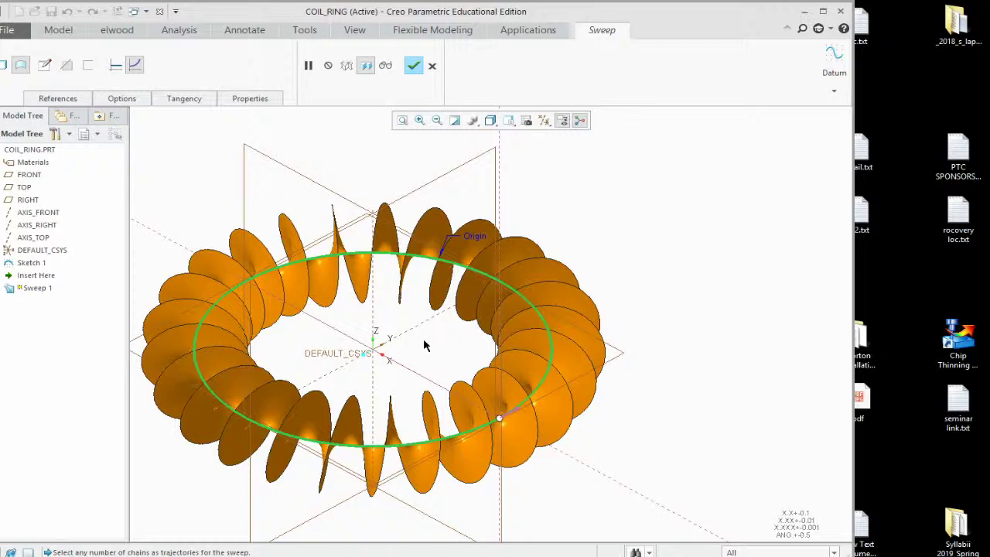
mouse_move(424, 346)
middle_mouse_down()
mouse_move(424, 278)
mouse_move(424, 356)
mouse_move(442, 338)
middle_mouse_up()
left_click(414, 65)
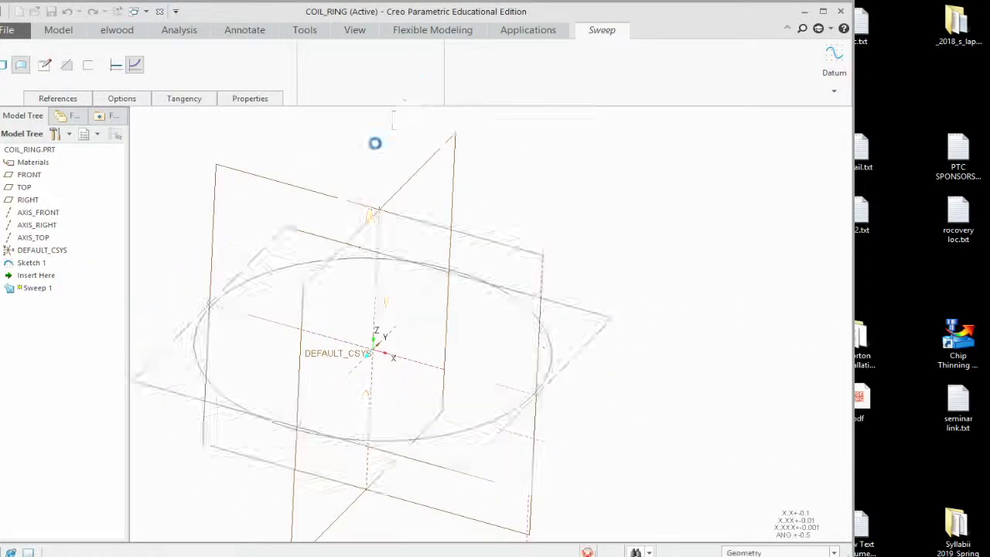
Step: Regenerate the model and save the COIL_RING part
scroll(522, 323, "down", 2)
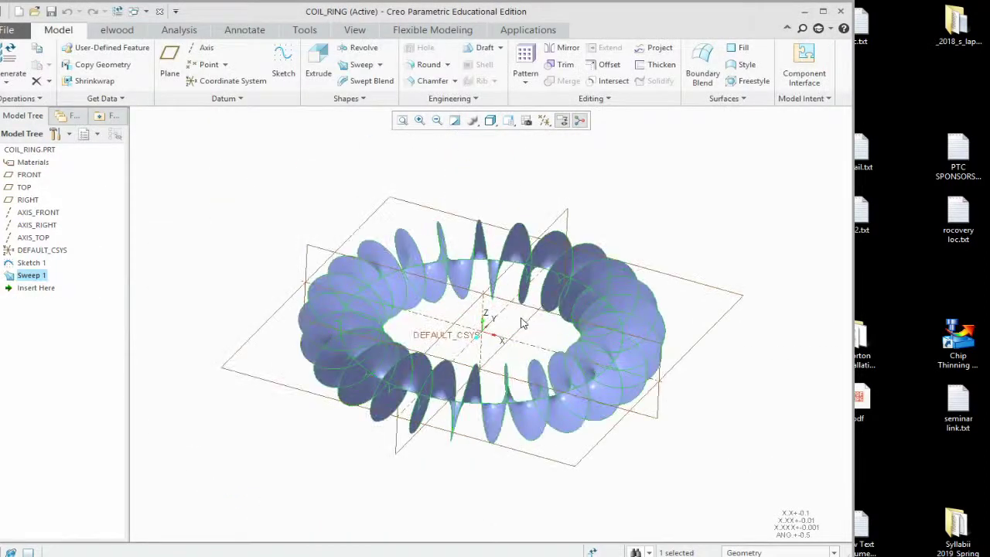
key("ctrl+s")
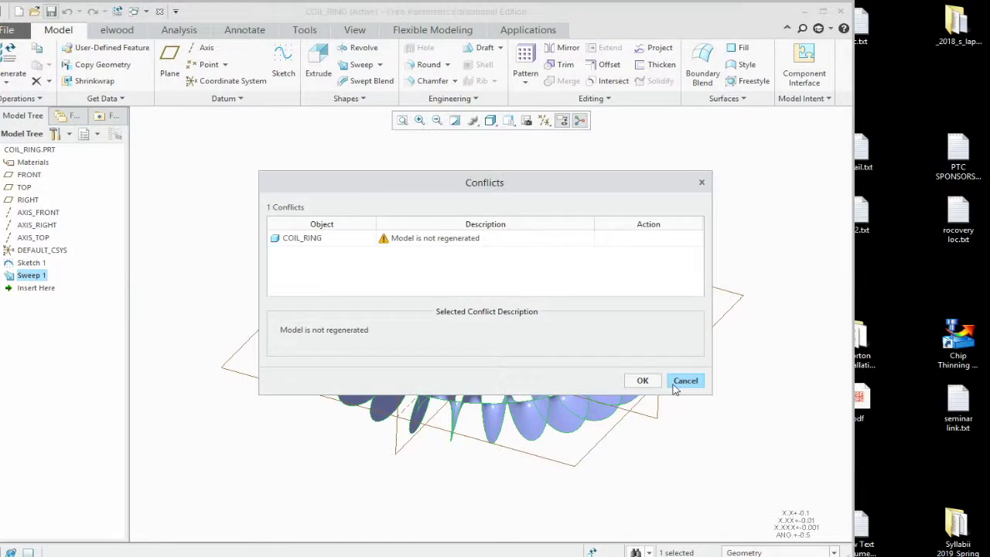
left_click(676, 381)
left_click(118, 11)
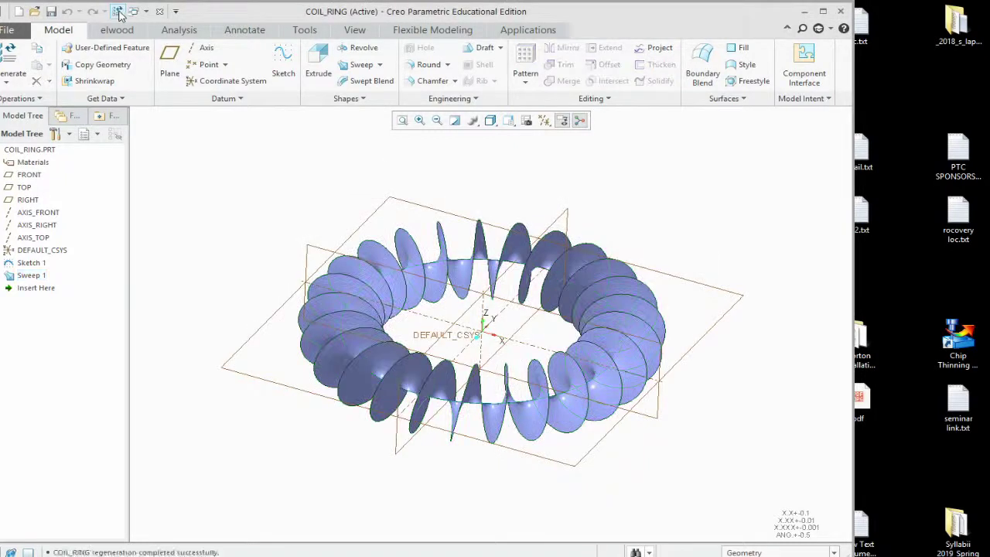
key("ctrl+s")
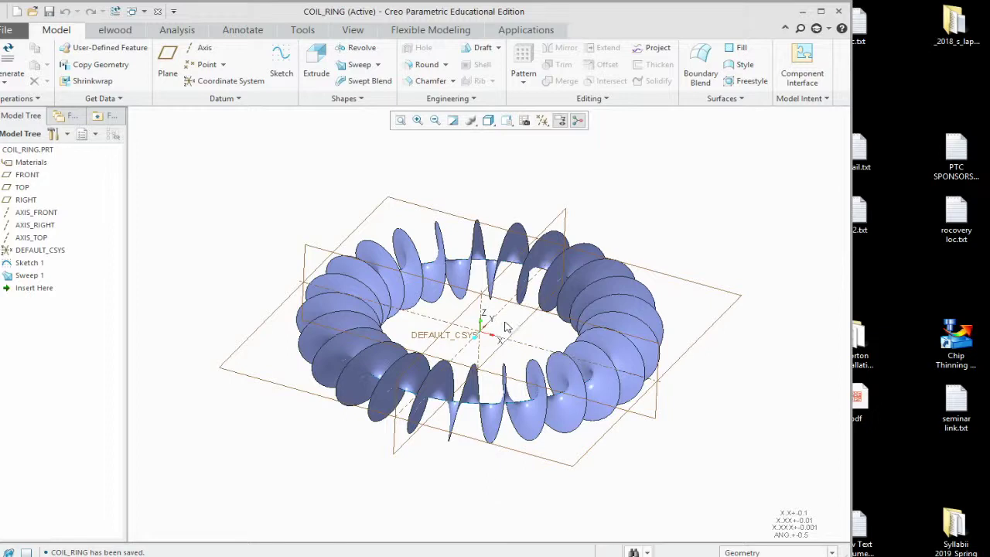
Step: Select and then deselect the twisted ring surfaces, and open the Datum feature list
left_click(631, 300)
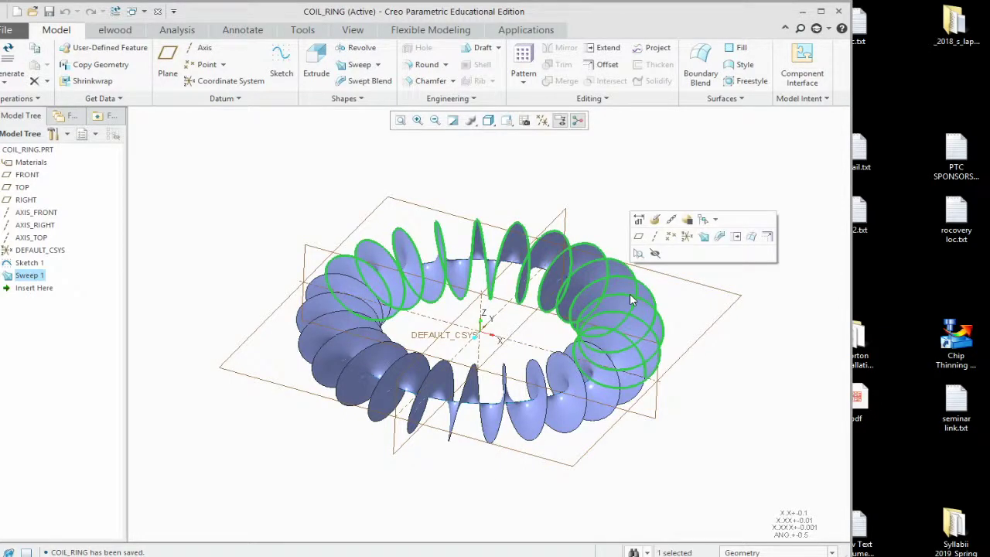
left_click(618, 404, "ctrl")
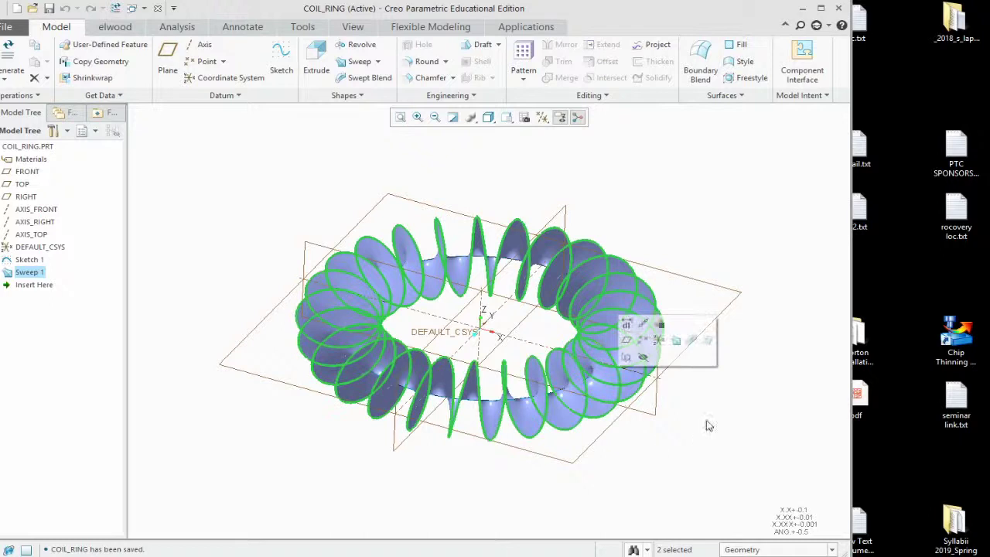
left_click(684, 472)
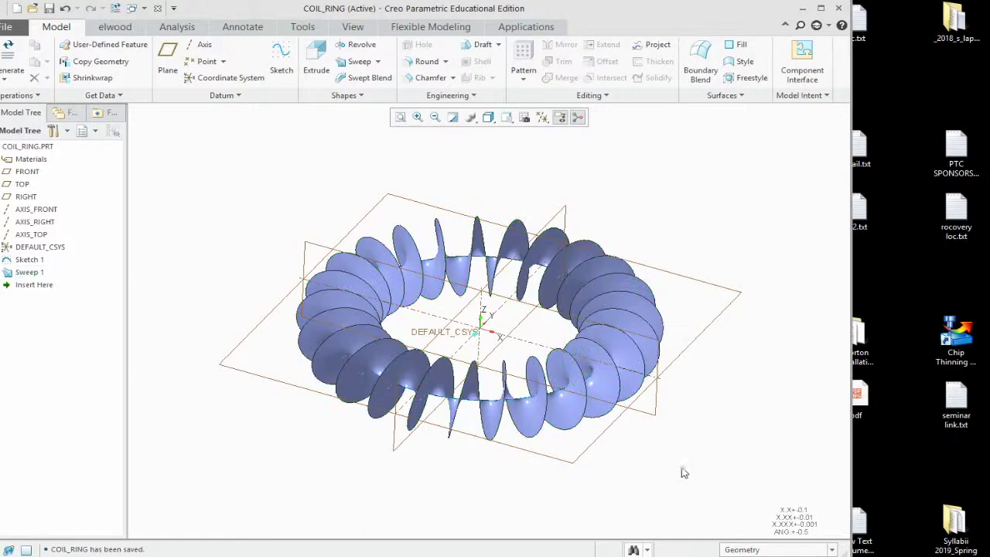
left_click(218, 95)
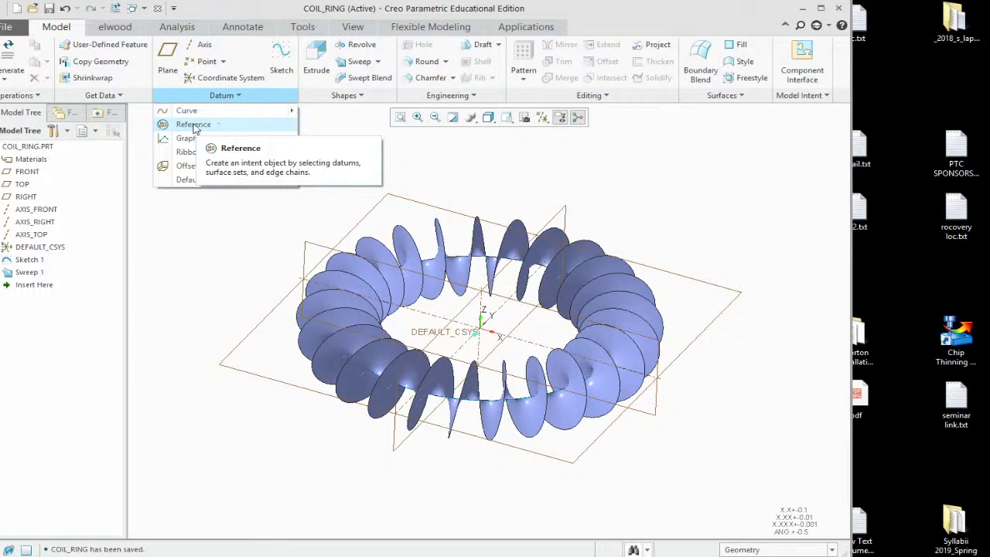
Step: Create datum Reference 1 from Sweep 1's two helical edge chains
left_click(195, 126)
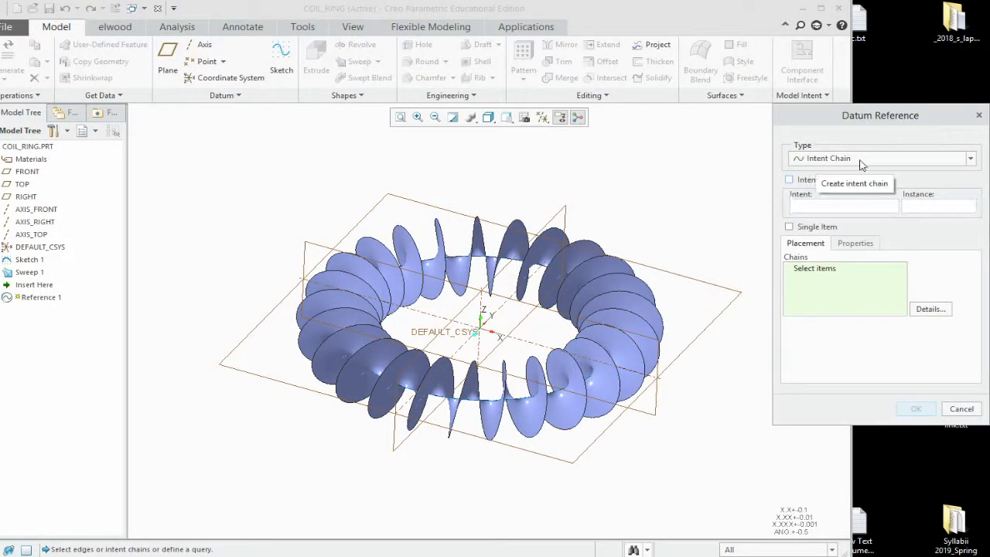
left_click(650, 325)
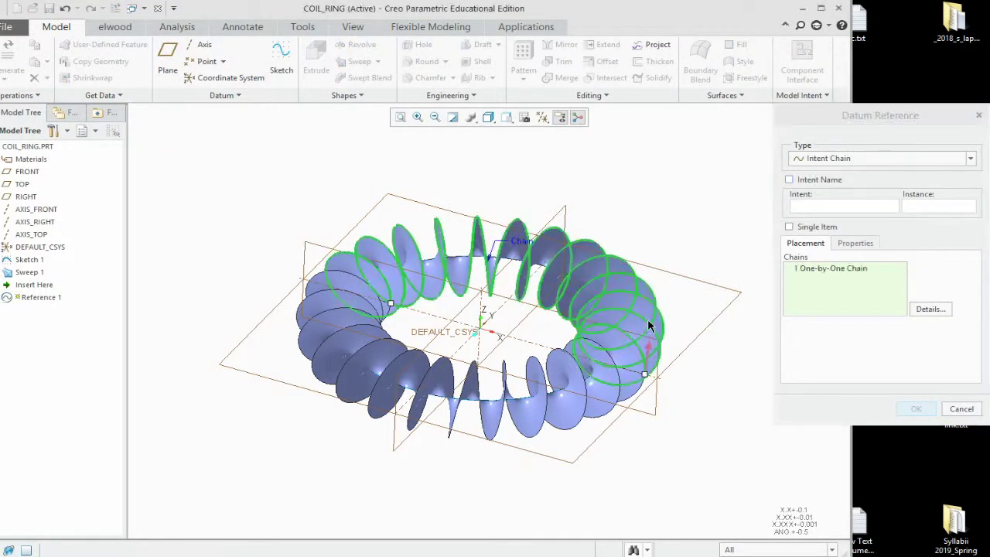
left_click(624, 404, "ctrl")
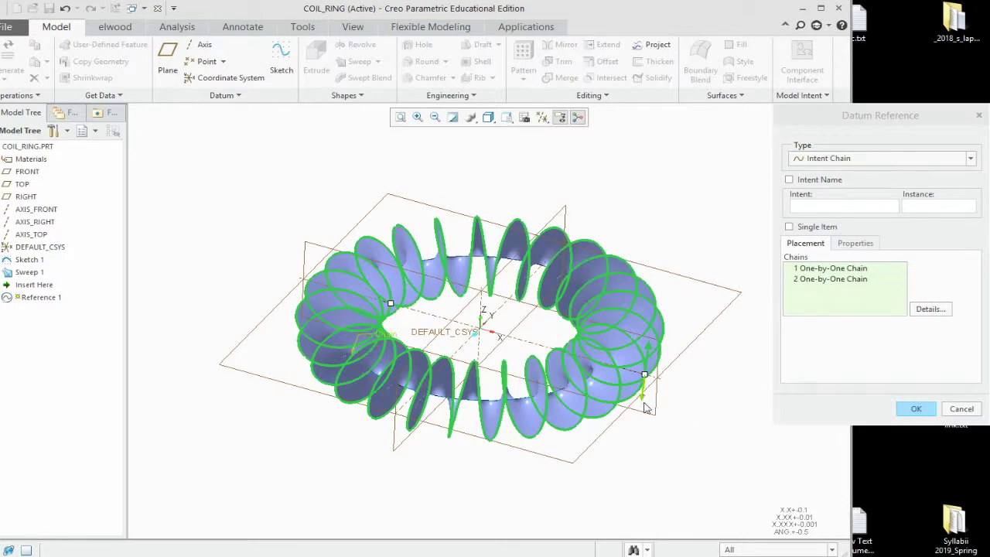
left_click(918, 410)
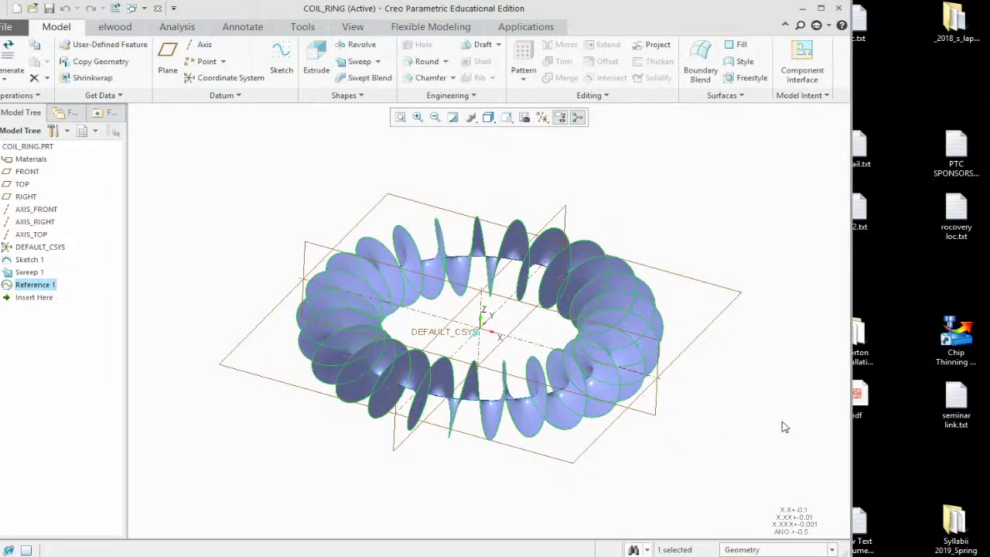
left_click(720, 435)
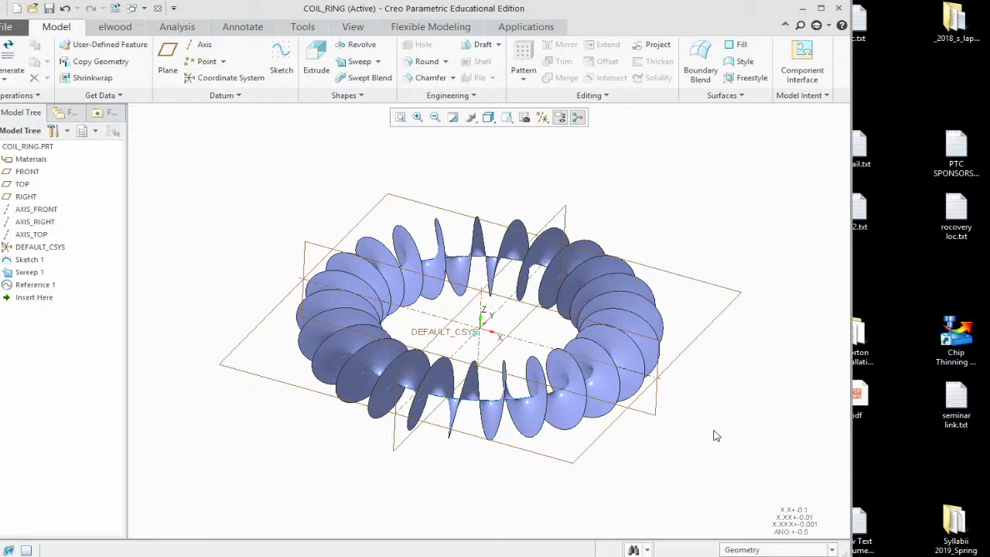
Step: Start a sweep along Reference 1 and sketch a circle centred at the path's start
left_click(38, 284)
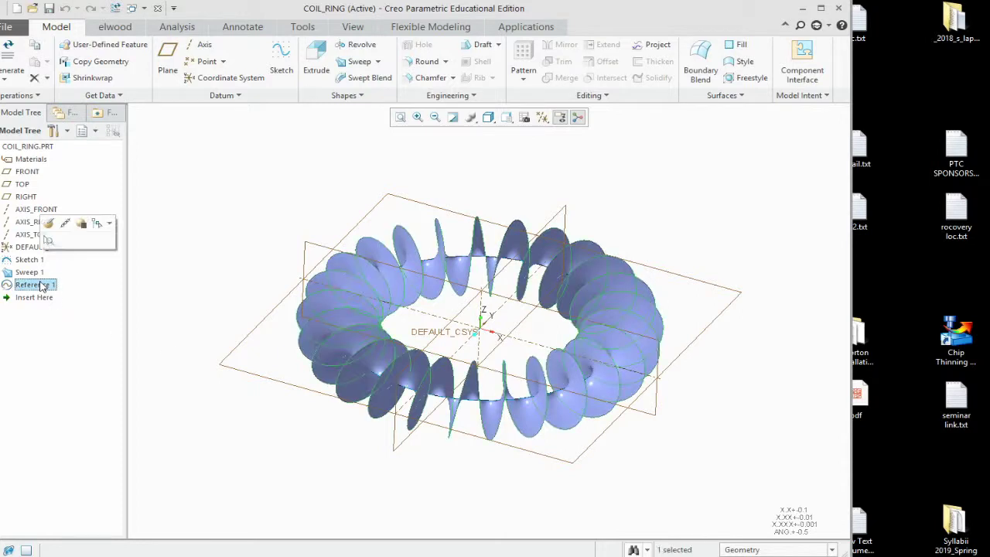
left_click(354, 63)
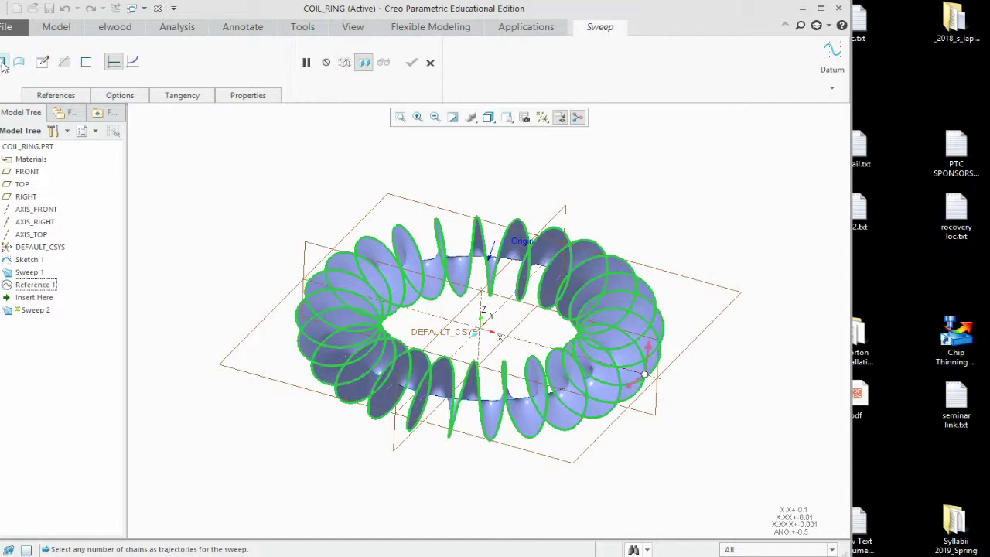
left_click(43, 66)
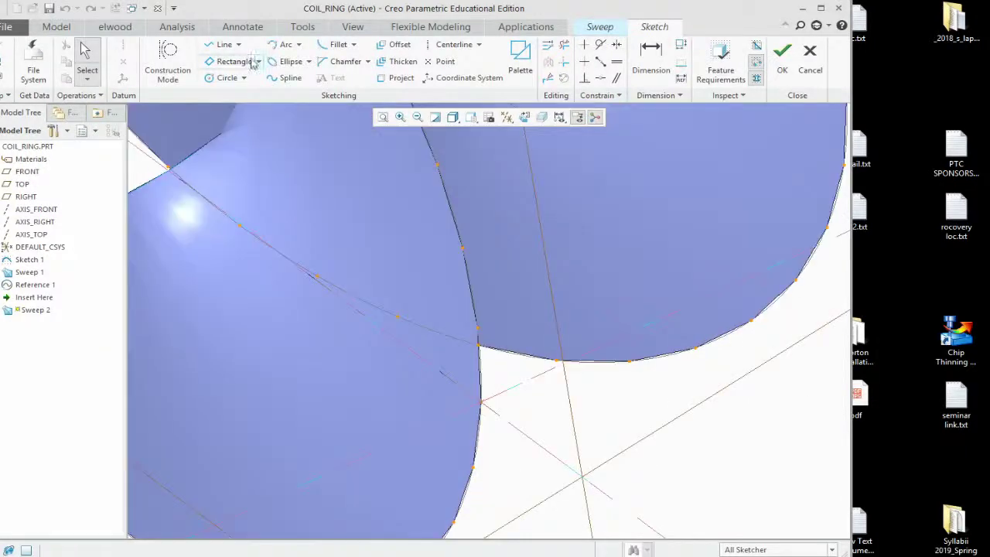
left_click(224, 77)
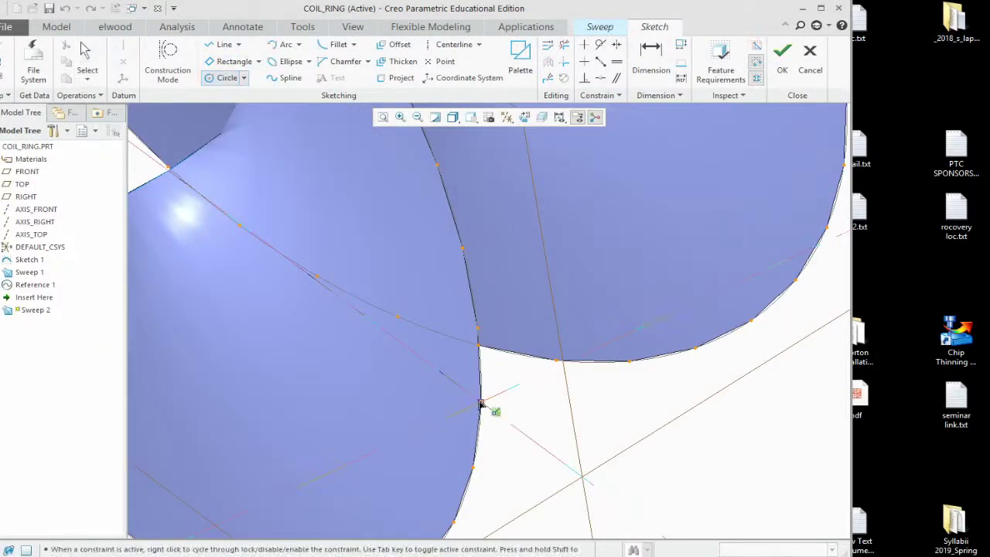
left_click(481, 401)
middle_click(477, 438)
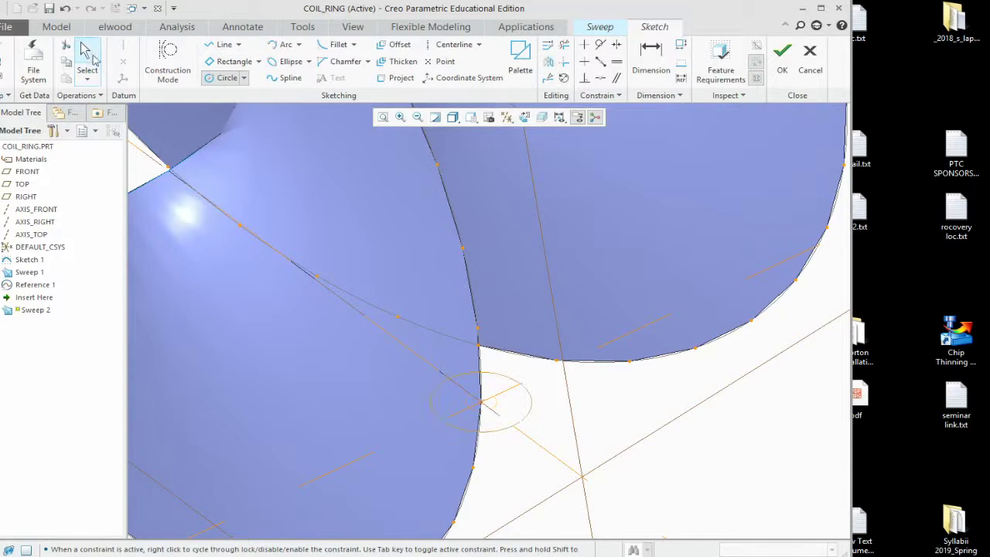
Step: Set the cross-section circle's diameter to 0.15 and finish the sketch
double_click(459, 447)
key("BackSpace")
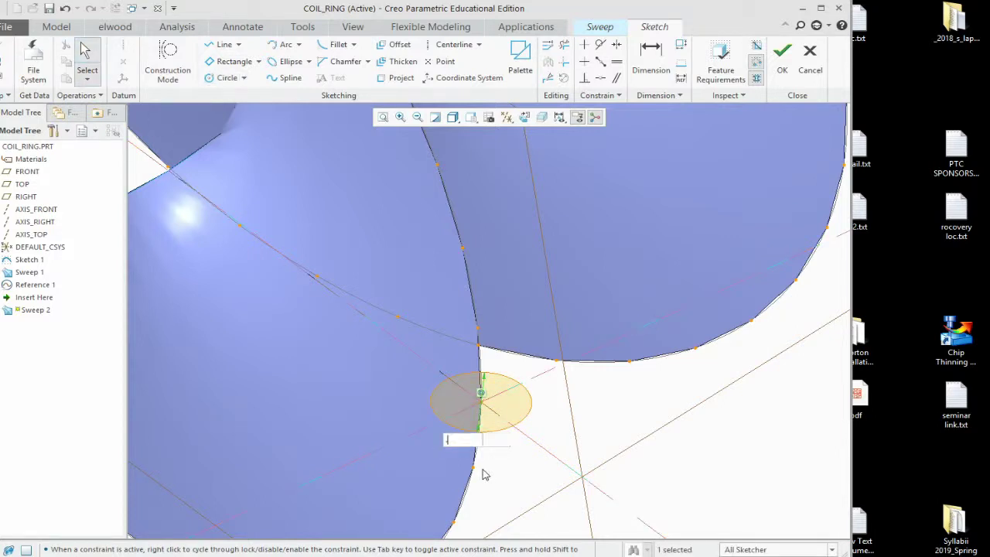
type(".15")
key("Return")
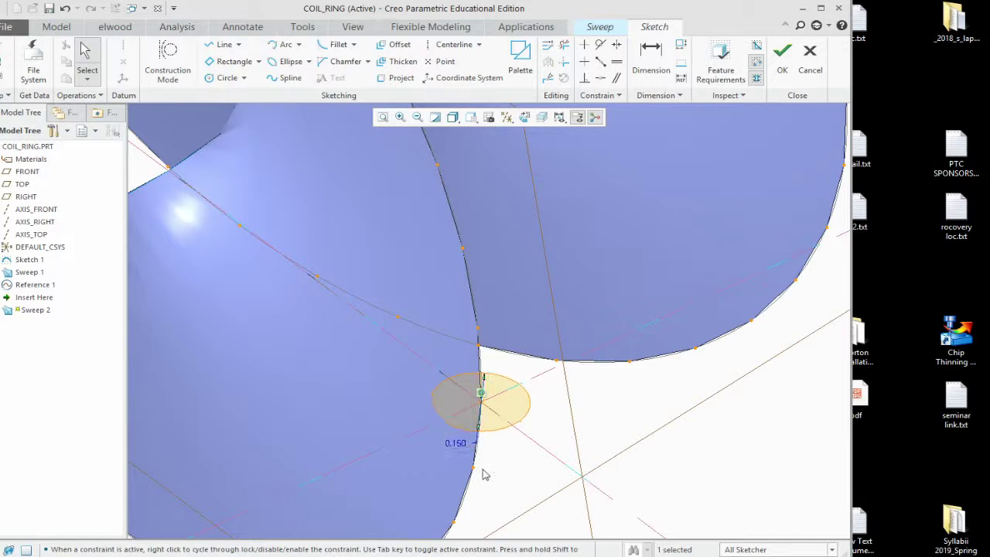
scroll(486, 369, "down", 5)
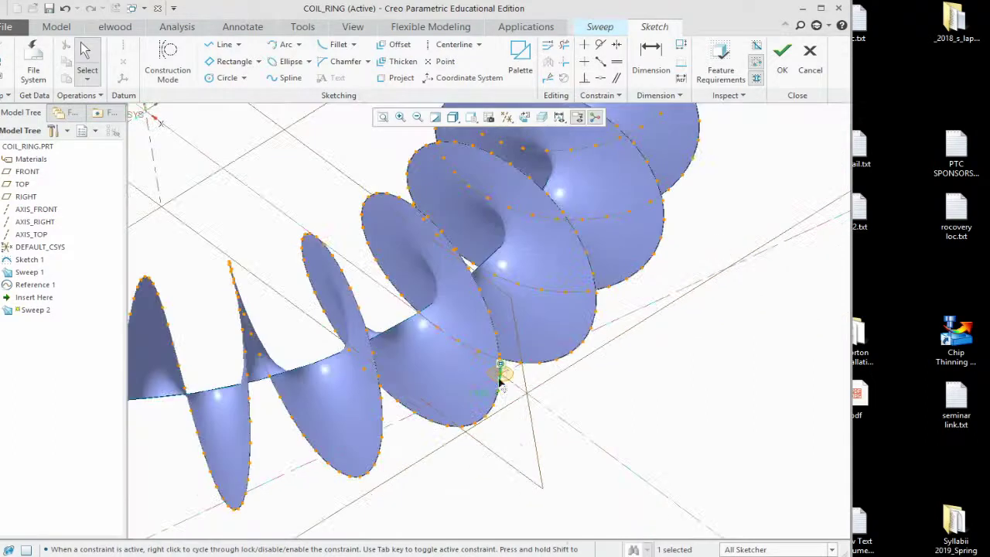
left_click(780, 76)
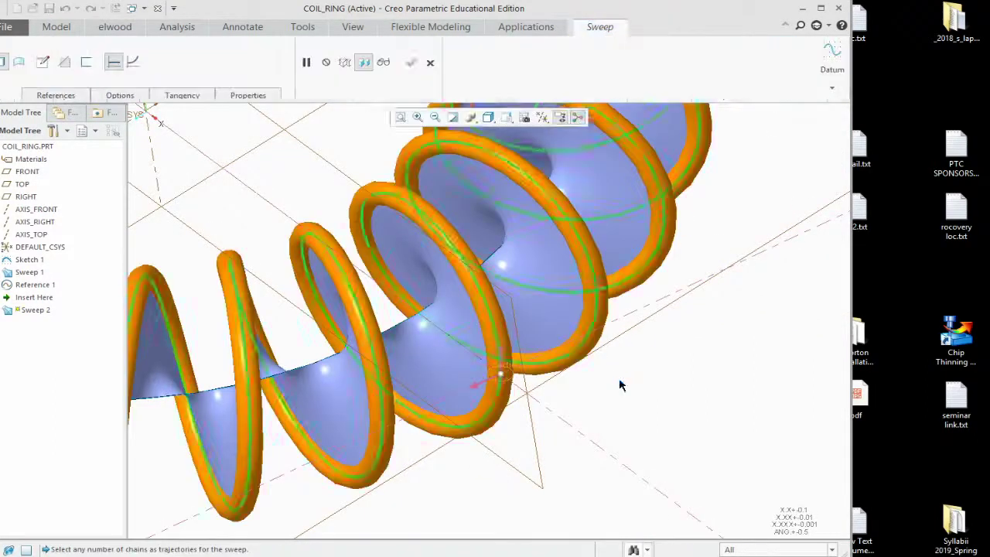
Step: Complete Sweep 2, forming the coiled tube around the ring
scroll(634, 399, "down", 8)
middle_click_drag(629, 459, 703, 427)
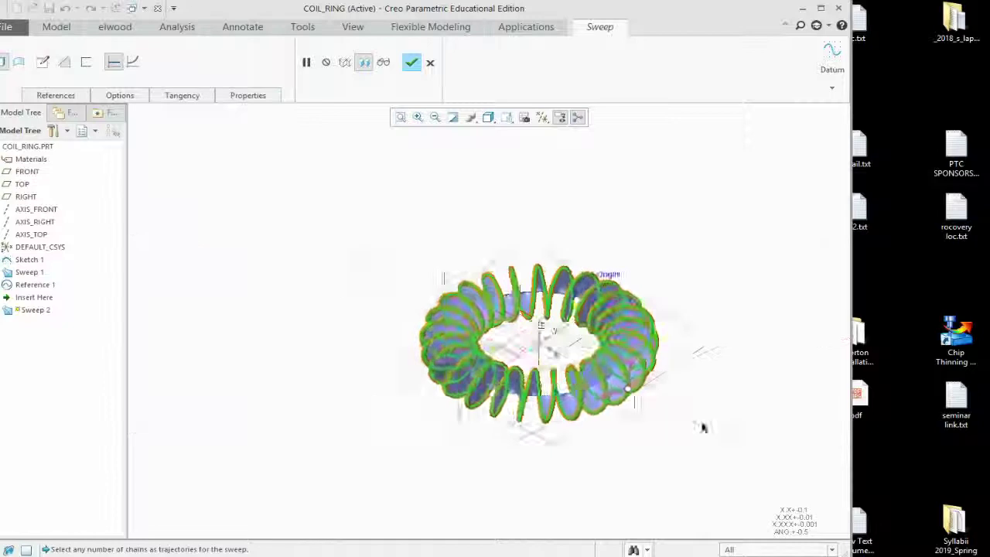
scroll(702, 427, "up", 5)
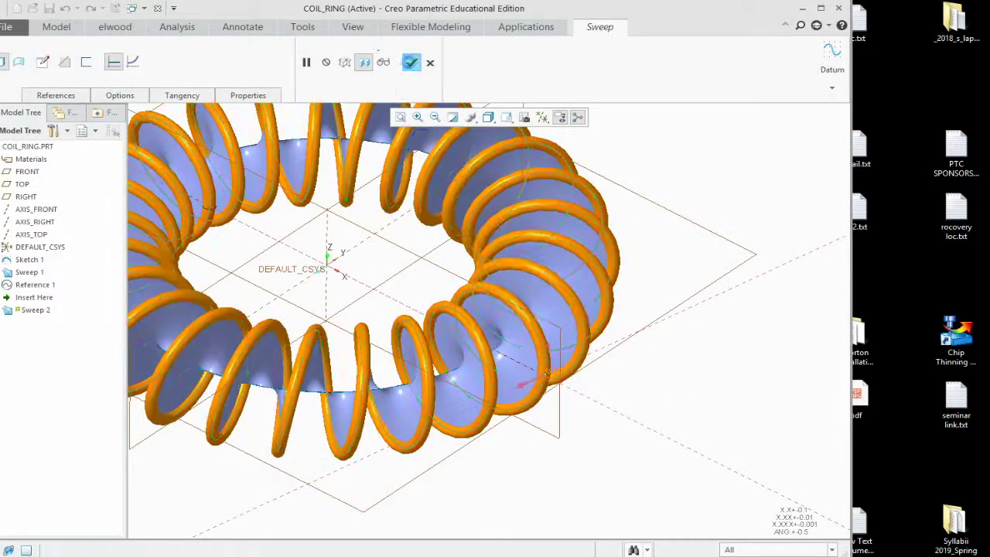
left_click(411, 62)
scroll(618, 487, "up", 3)
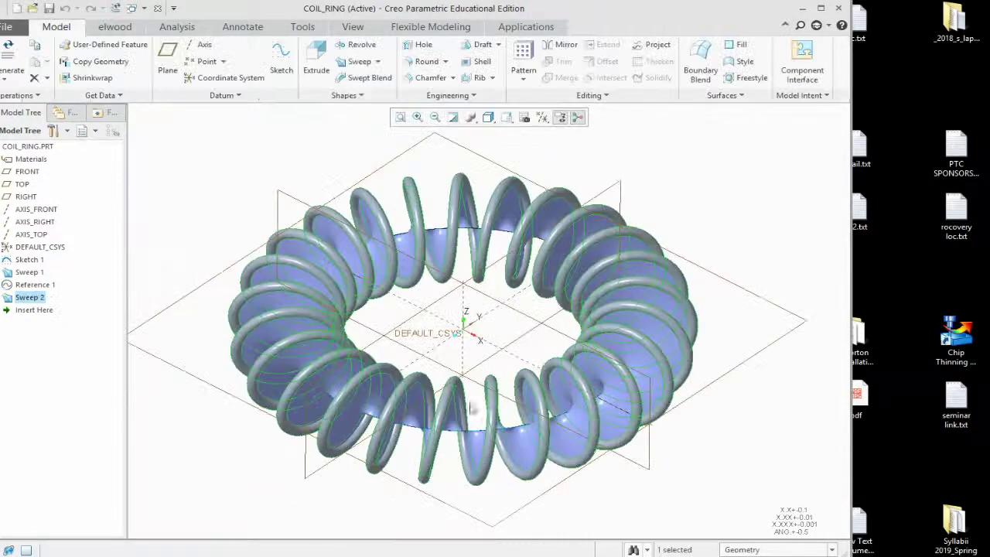
Step: Hide the twisted ring surface Sweep 1
left_click(618, 487)
left_click(619, 401)
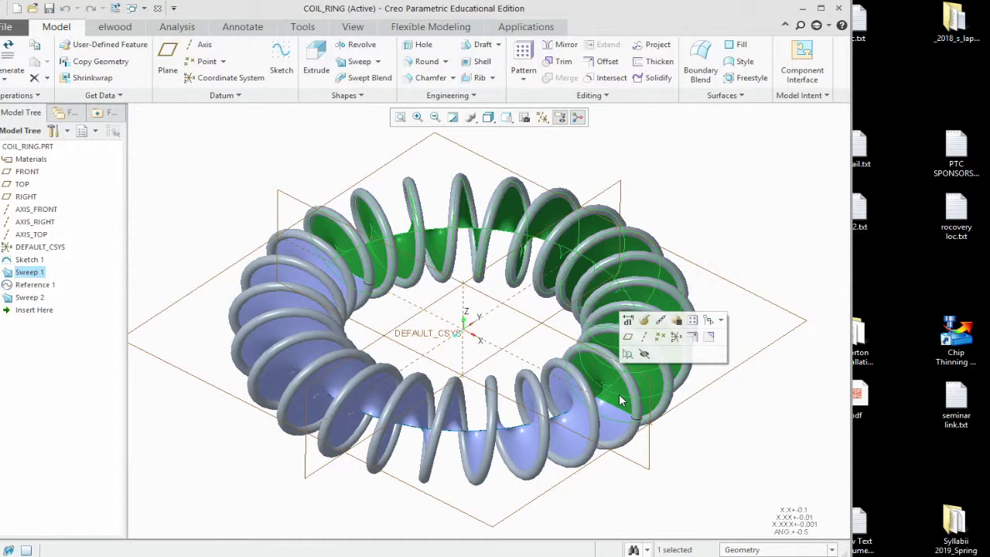
left_click(645, 356)
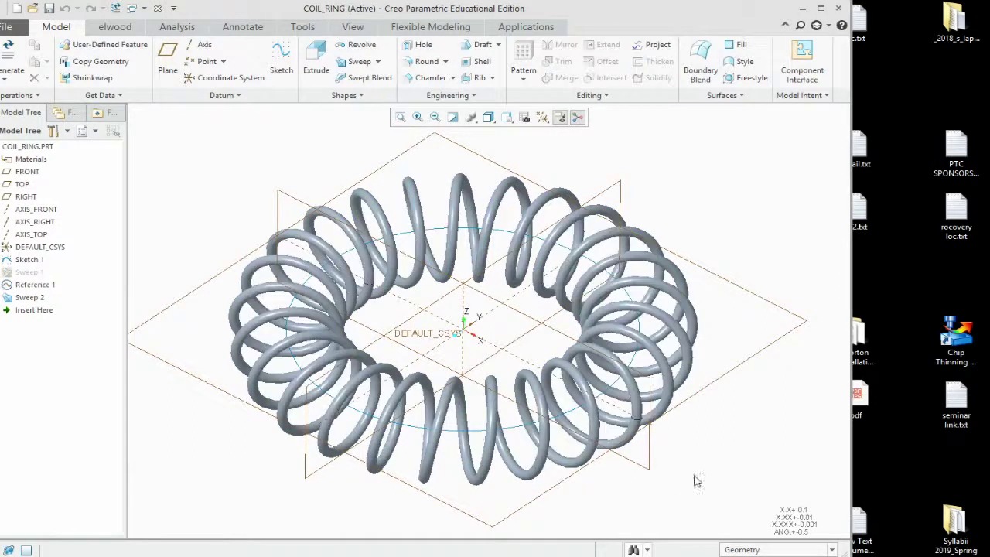
mouse_move(694, 481)
middle_mouse_down()
mouse_move(689, 468)
mouse_move(698, 477)
middle_mouse_up()
scroll(698, 477, "down", 2)
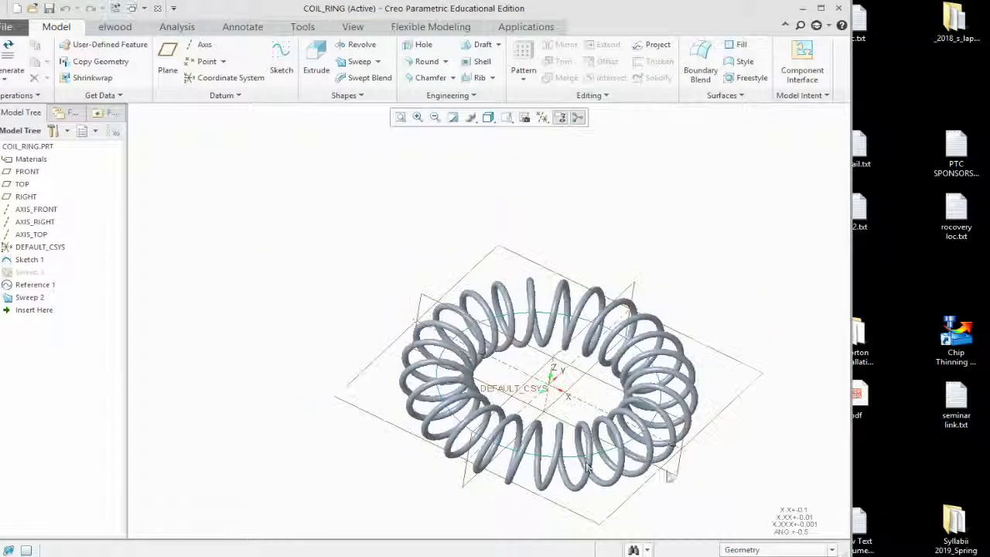
Step: Hide ring Sketch 1, turn the coil to an isometric view, and save the part
left_click(576, 456)
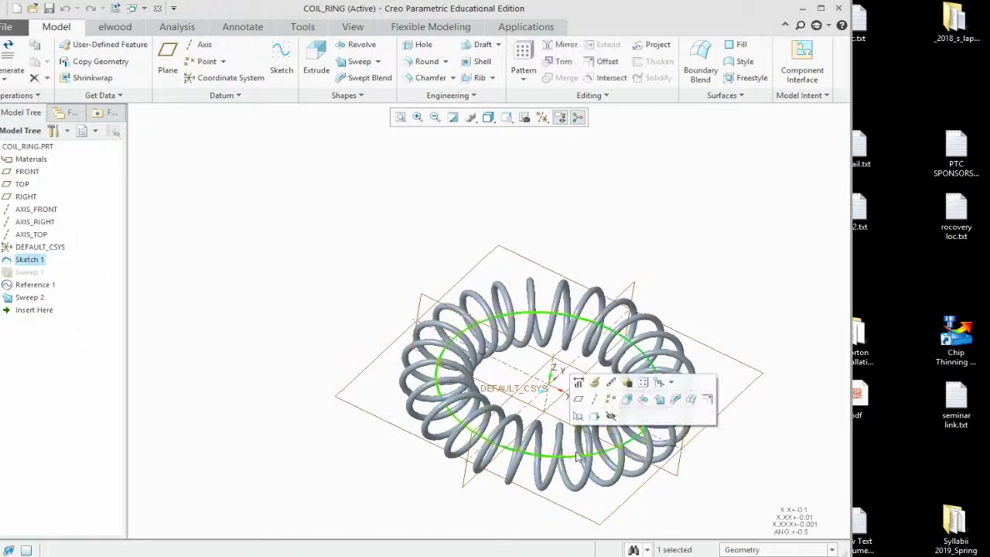
left_click(611, 414)
middle_click_drag(391, 455, 761, 474)
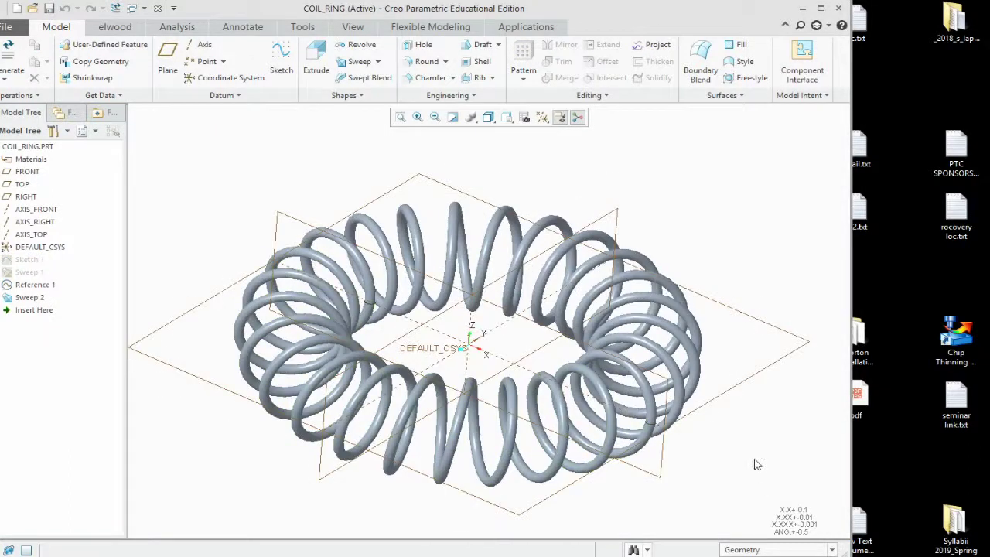
key("ctrl+s")
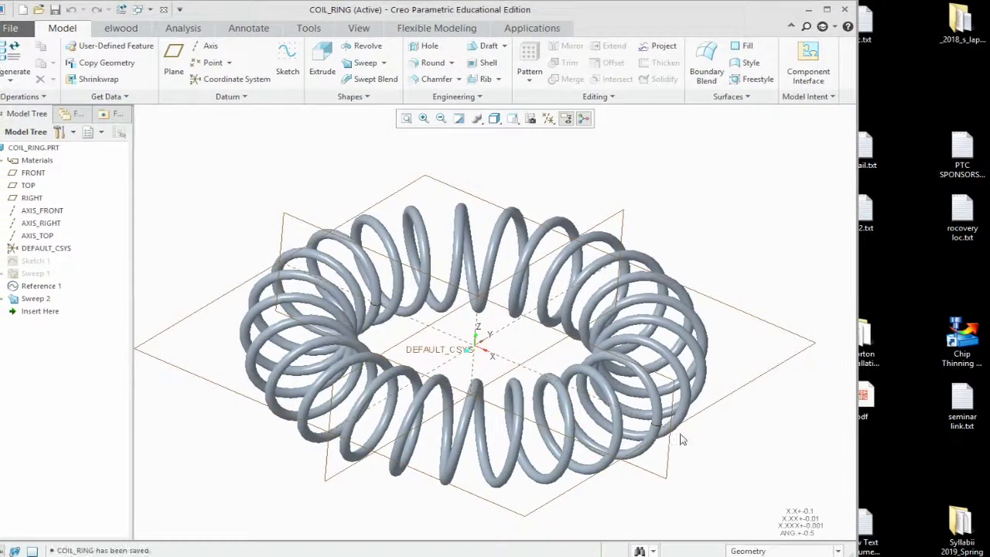
scroll(681, 440, "down", 2)
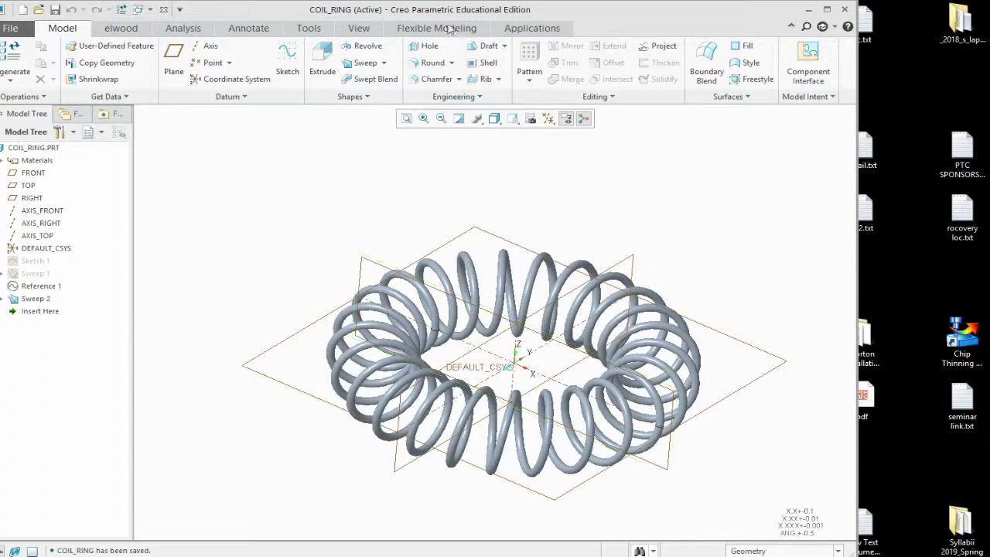
left_click(522, 29)
Step: Apply a translucent red plastic appearance to COIL_RING.PRT in Render Studio
left_click(294, 64)
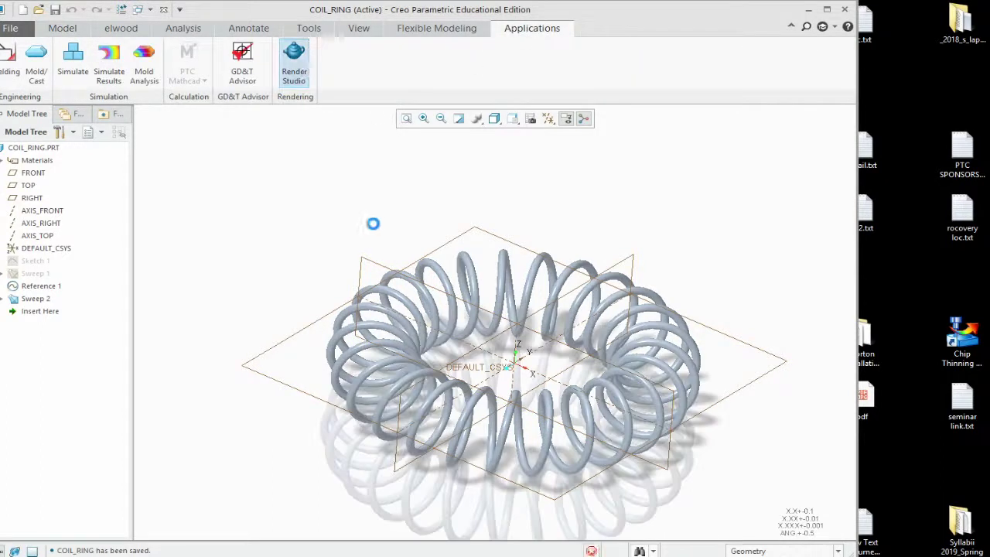
left_click(31, 147)
left_click(43, 71)
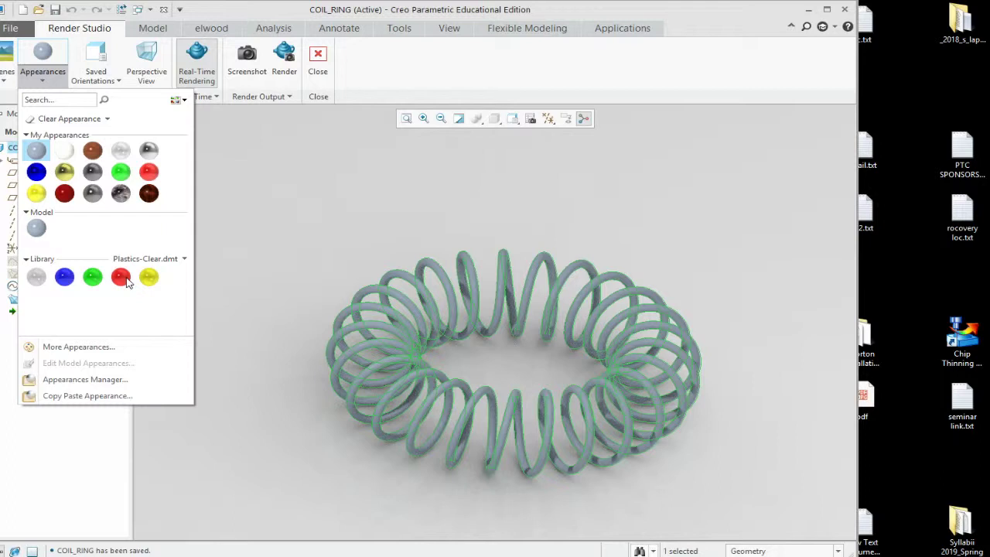
left_click(122, 277)
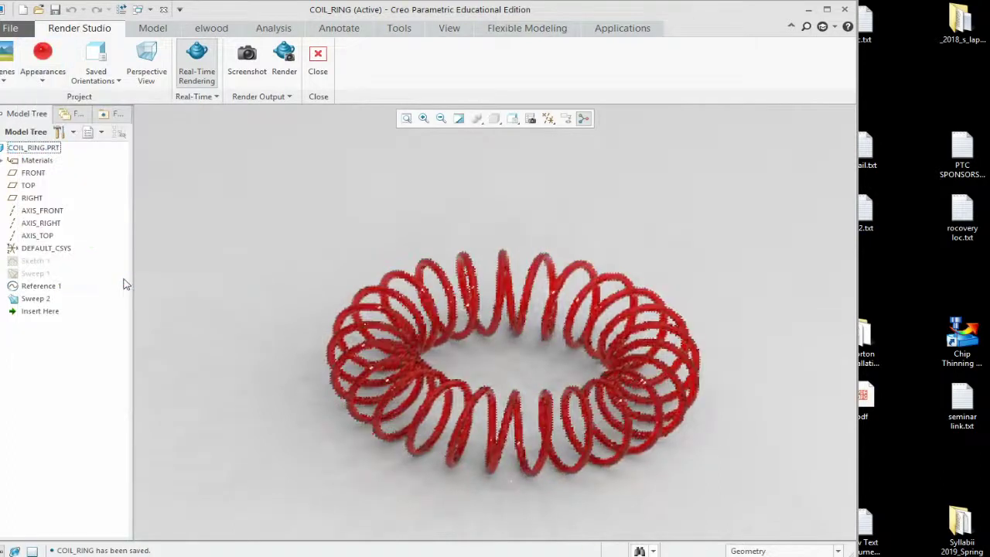
scroll(596, 424, "down", 3)
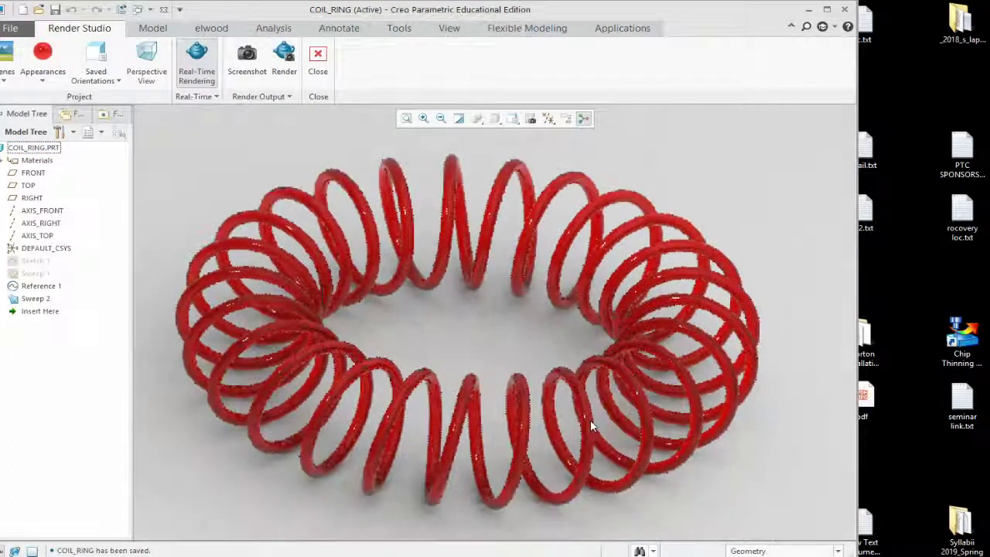
mouse_move(514, 418)
middle_mouse_down()
mouse_move(518, 371)
mouse_move(520, 424)
middle_mouse_up()
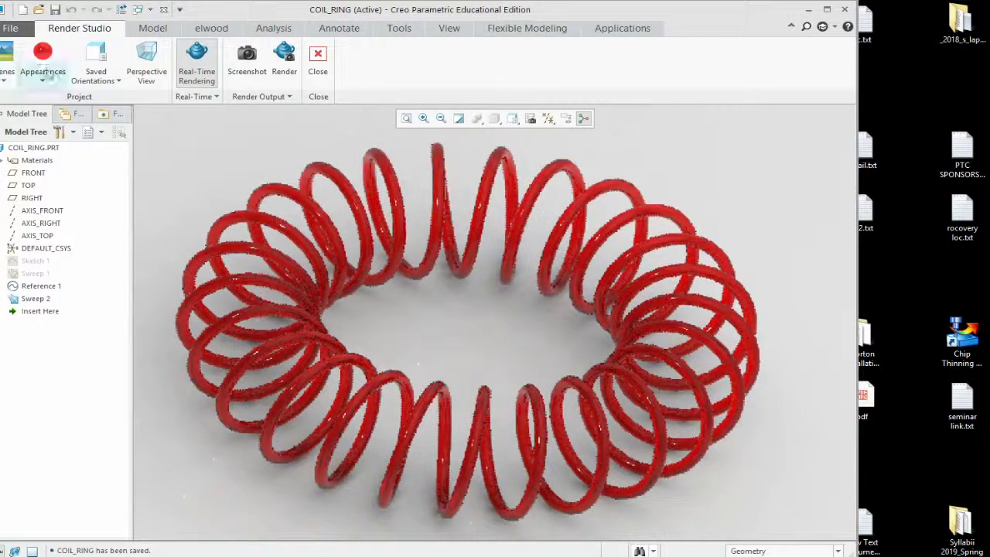
Step: Replace the red with the green Plastics-Clear library appearance
left_click(30, 147)
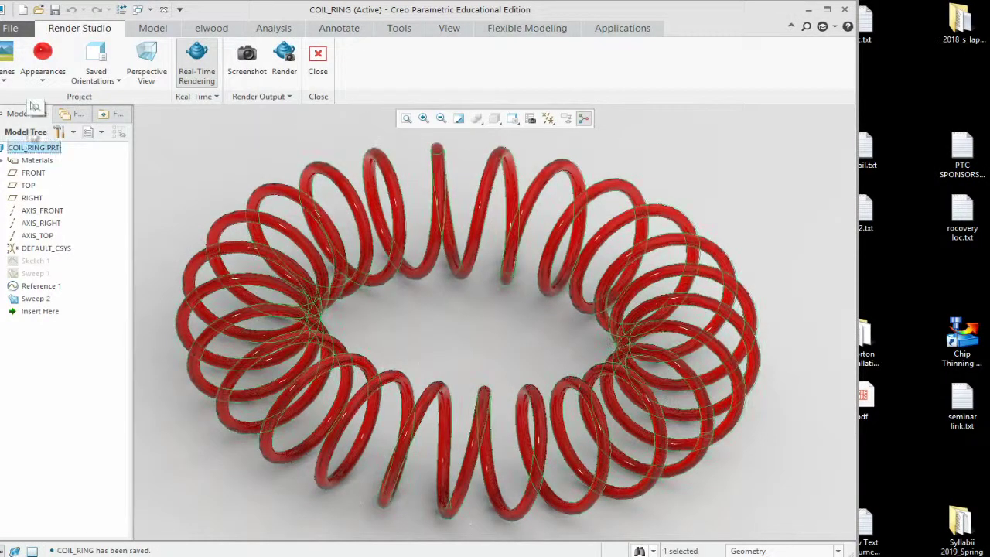
left_click(43, 58)
left_click(98, 274)
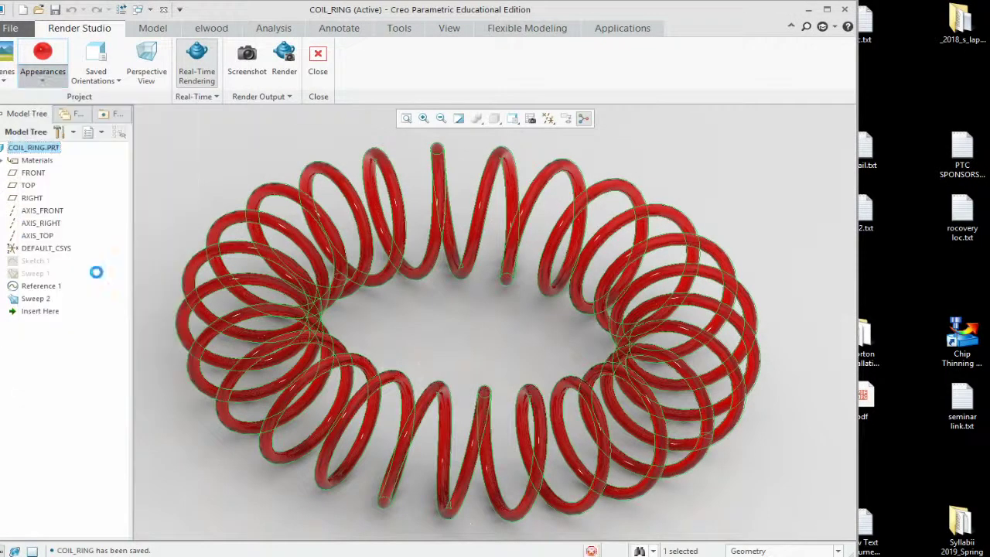
left_click(43, 74)
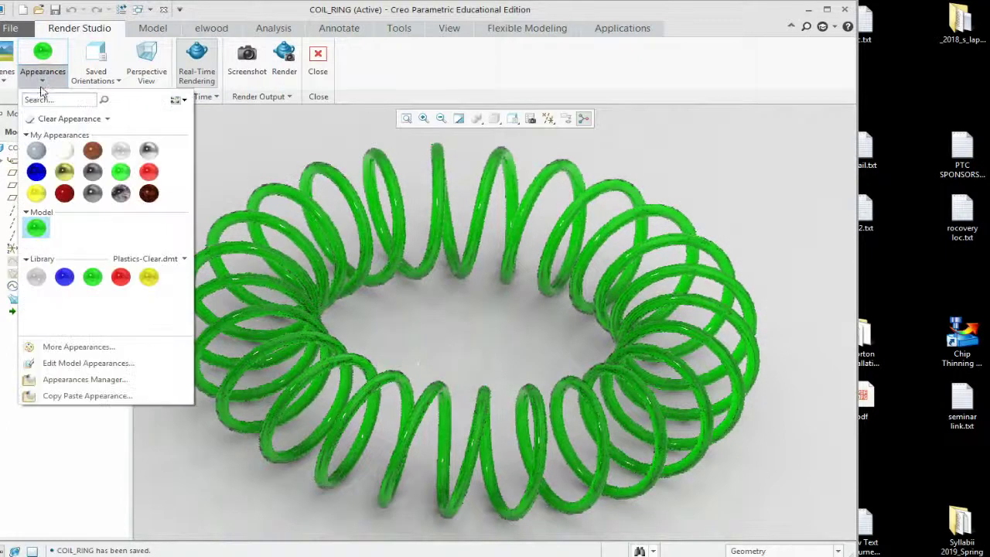
Step: Open the colour picker for the plastic-translucent-green appearance and show the colour wheel
left_click(63, 365)
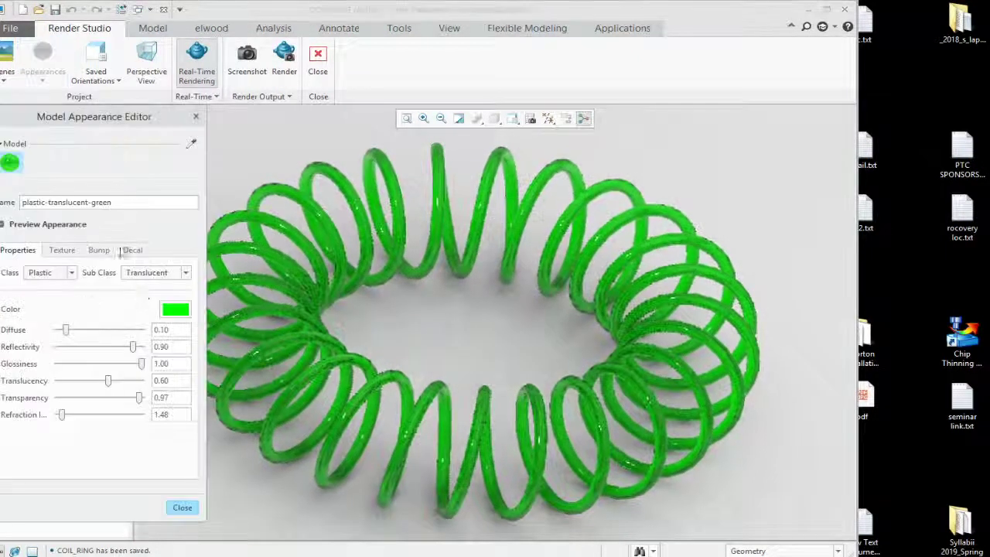
left_click(175, 309)
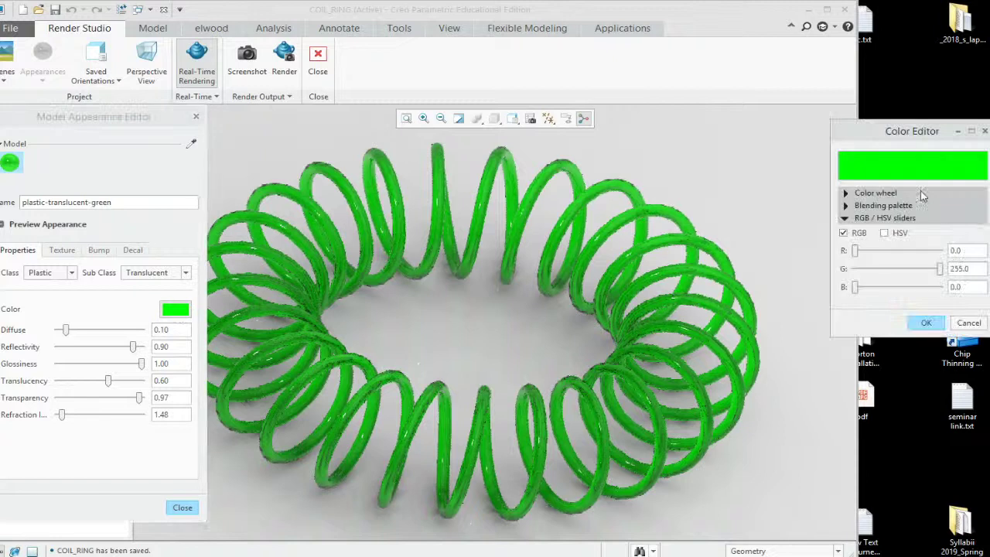
left_click_drag(870, 142, 649, 135)
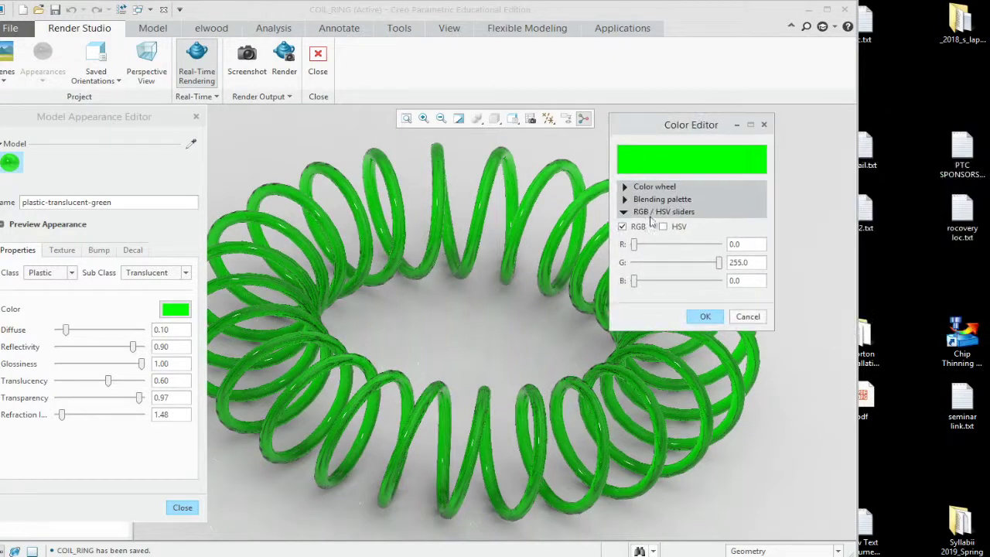
left_click(650, 187)
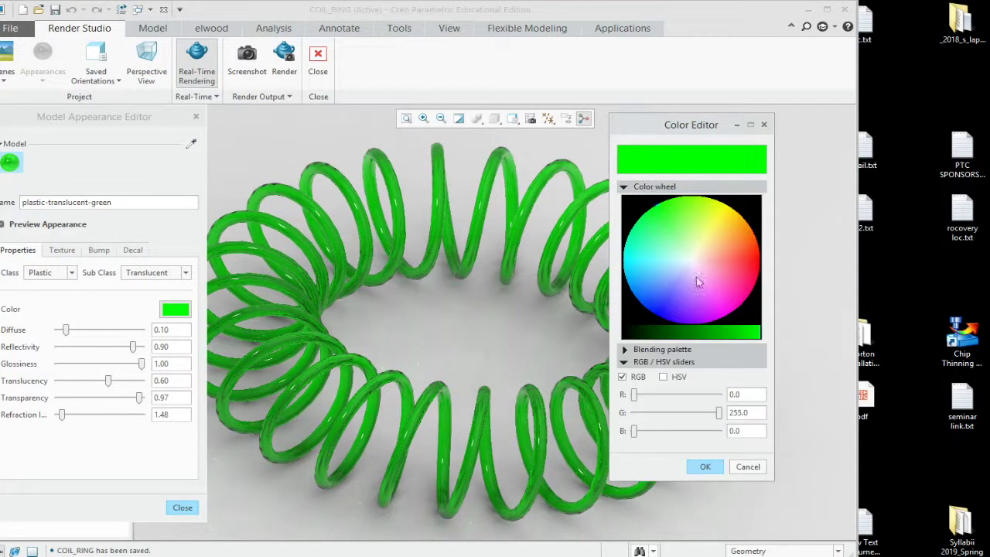
left_click_drag(713, 336, 755, 333)
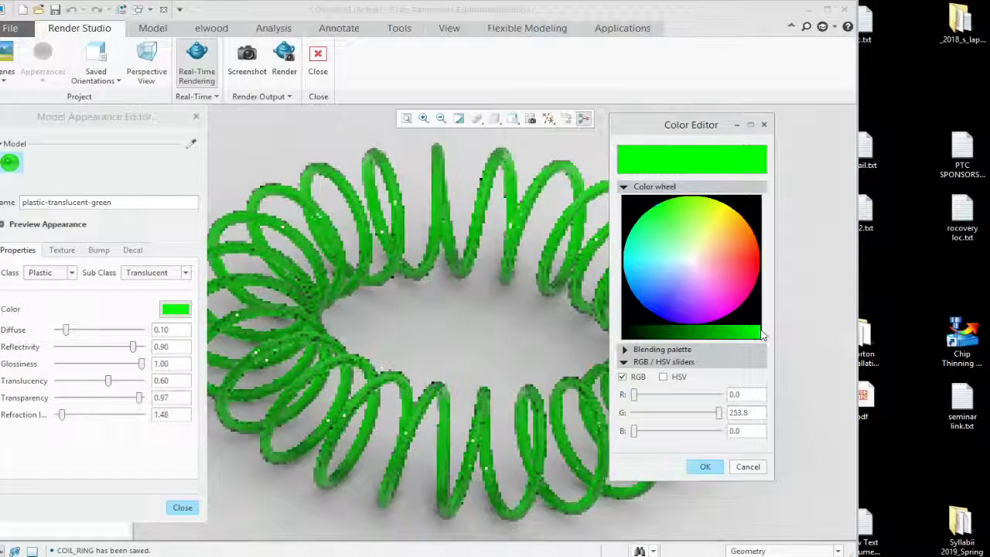
Step: Pick a yellow-green on the colour wheel, RGB 98.0, 253.8, 23.4, and accept it
left_click(736, 249)
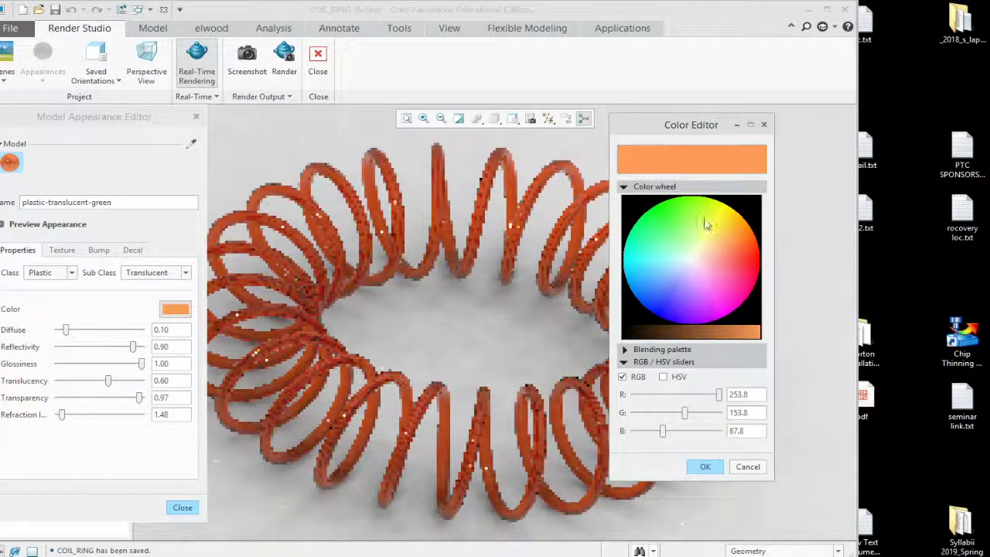
left_click(707, 223)
left_click(705, 217)
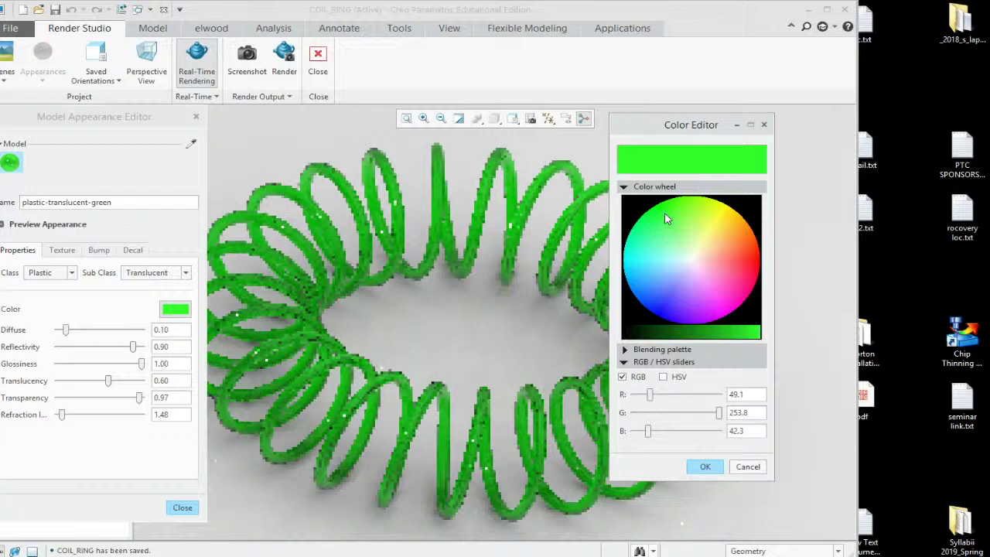
left_click(719, 219)
left_click(641, 265)
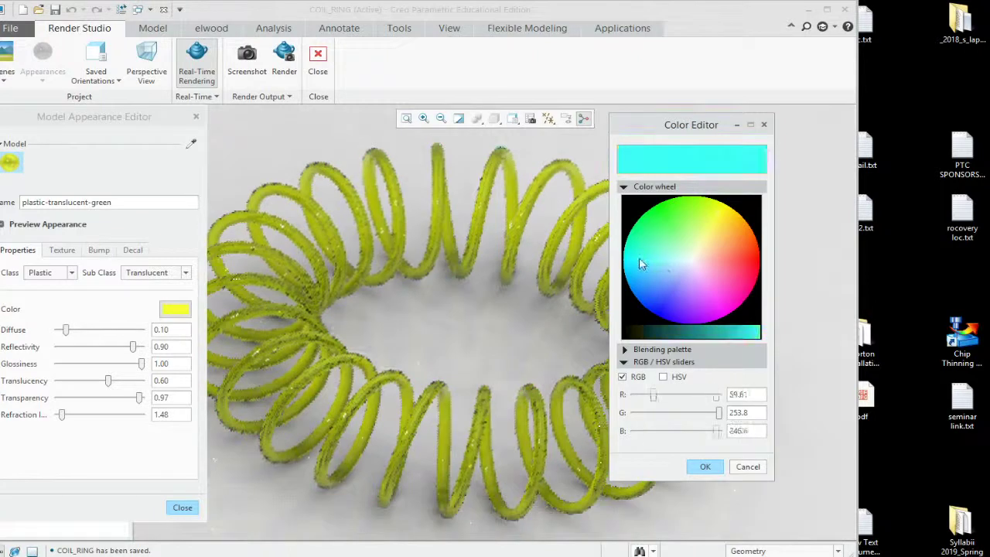
left_click(667, 302)
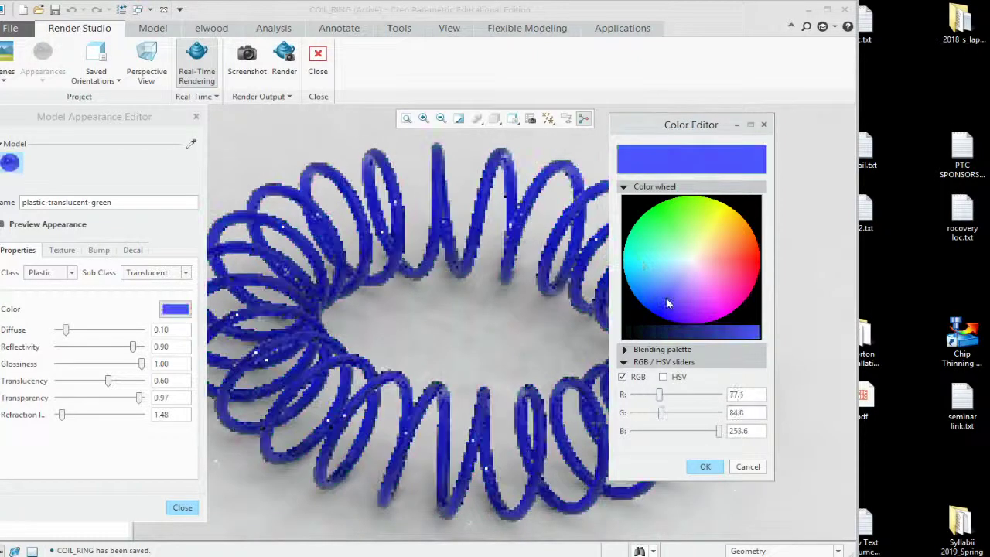
left_click(708, 310)
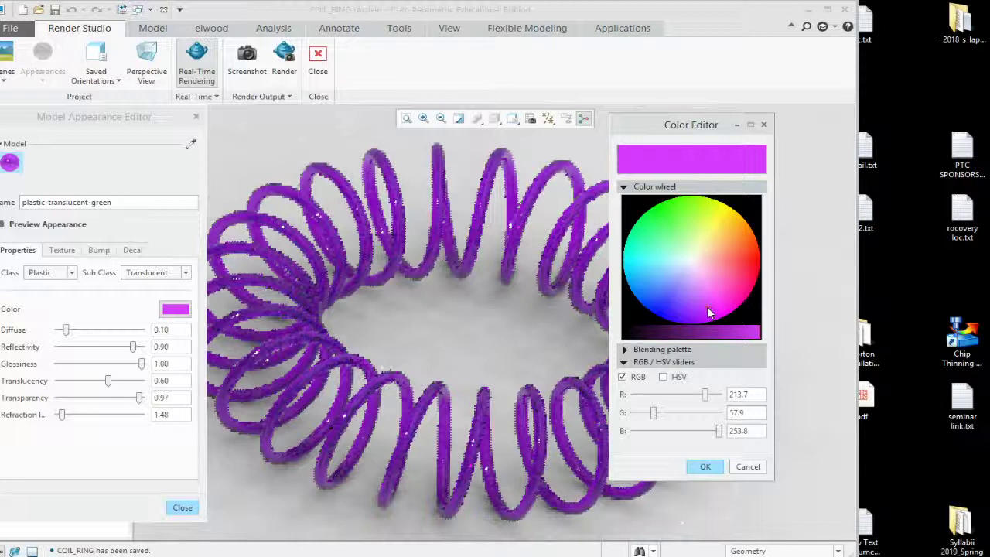
left_click(732, 282)
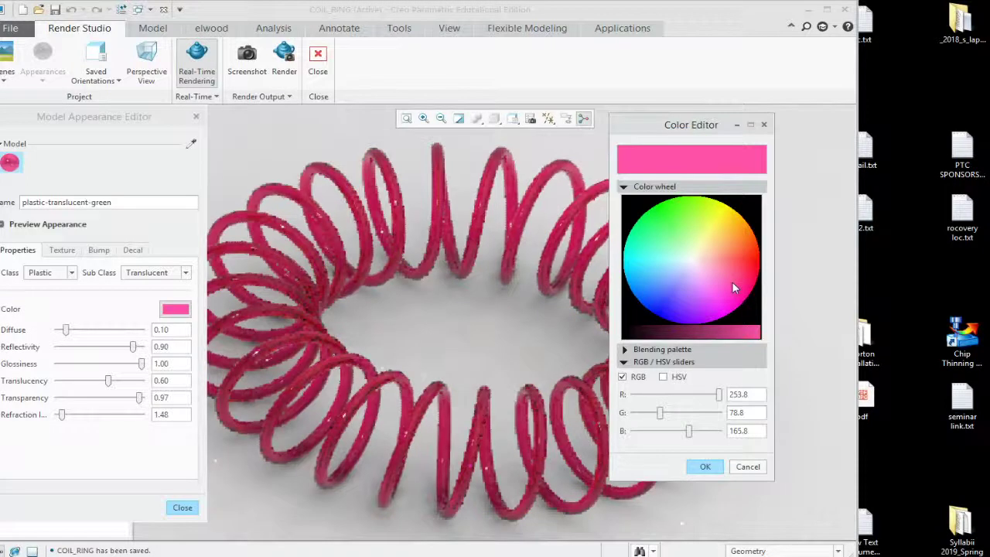
left_click(668, 300)
left_click(660, 223)
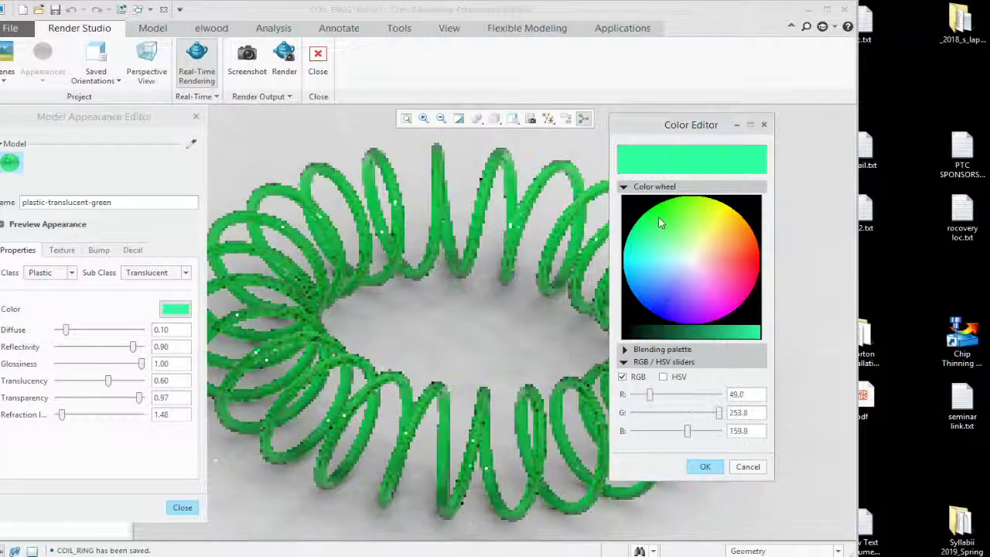
left_click(670, 216)
left_click(684, 206)
left_click(681, 198)
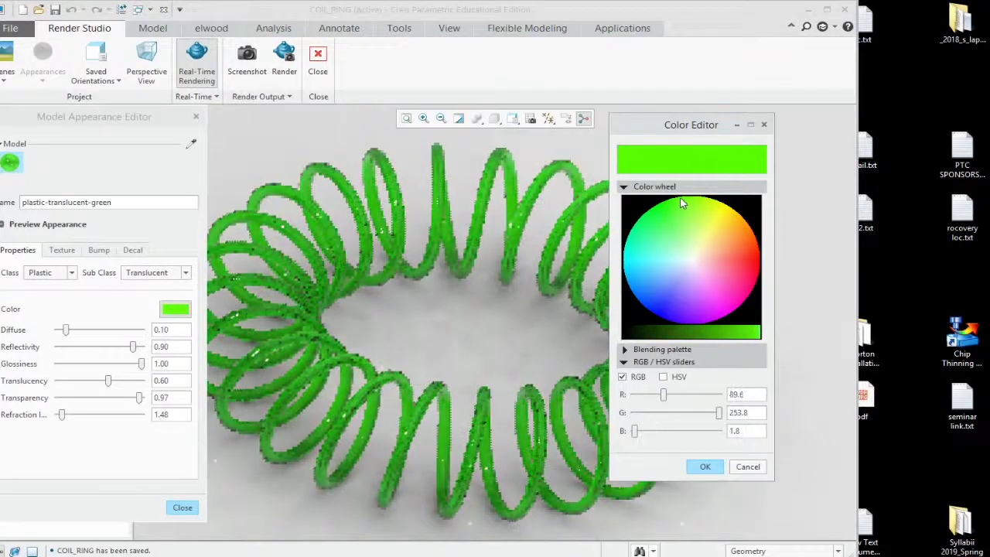
left_click(682, 202)
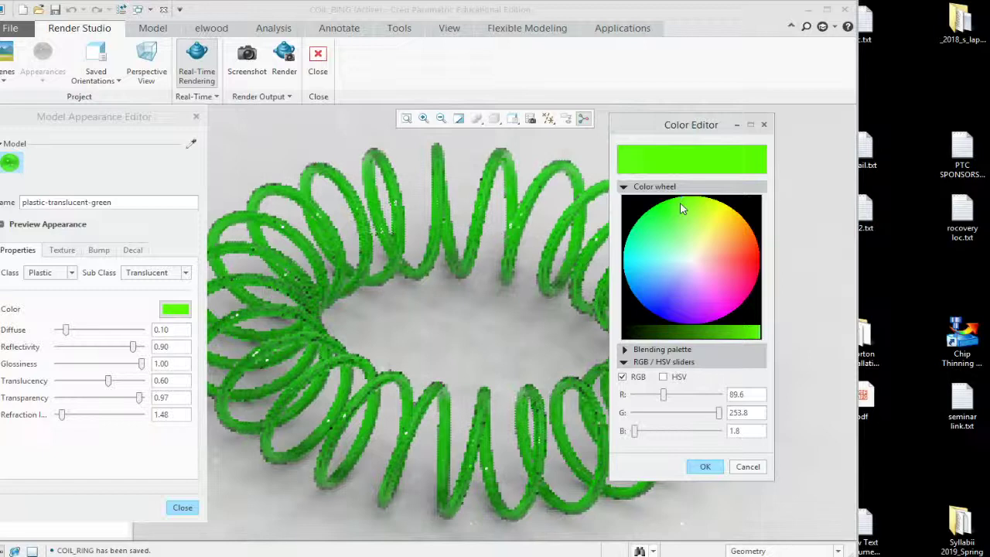
left_click(705, 464)
Step: Close the appearance editor and raise the render samples to 256
left_click(182, 507)
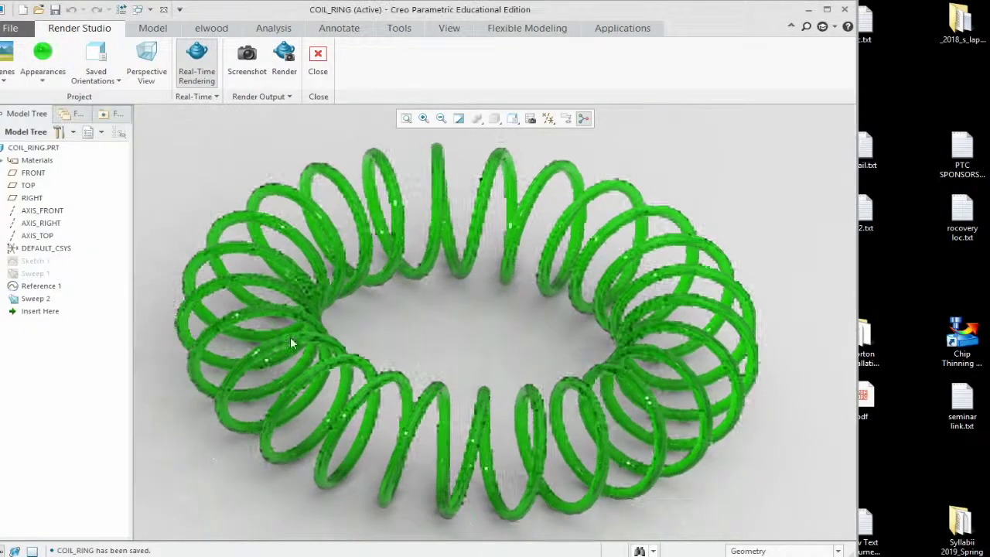
left_click(284, 58)
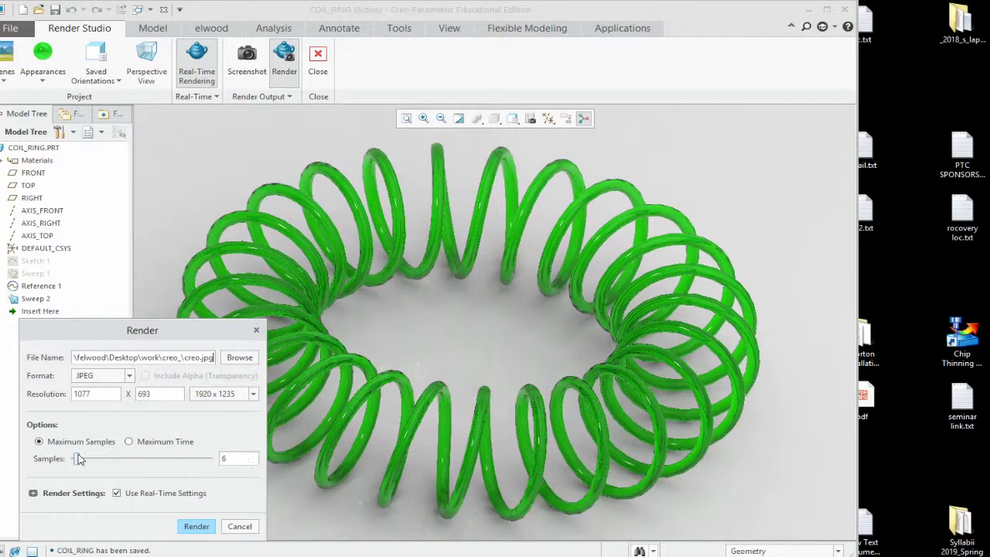
left_click_drag(77, 459, 209, 459)
Step: Set the output file to coil.jpg and start rendering
left_click(240, 357)
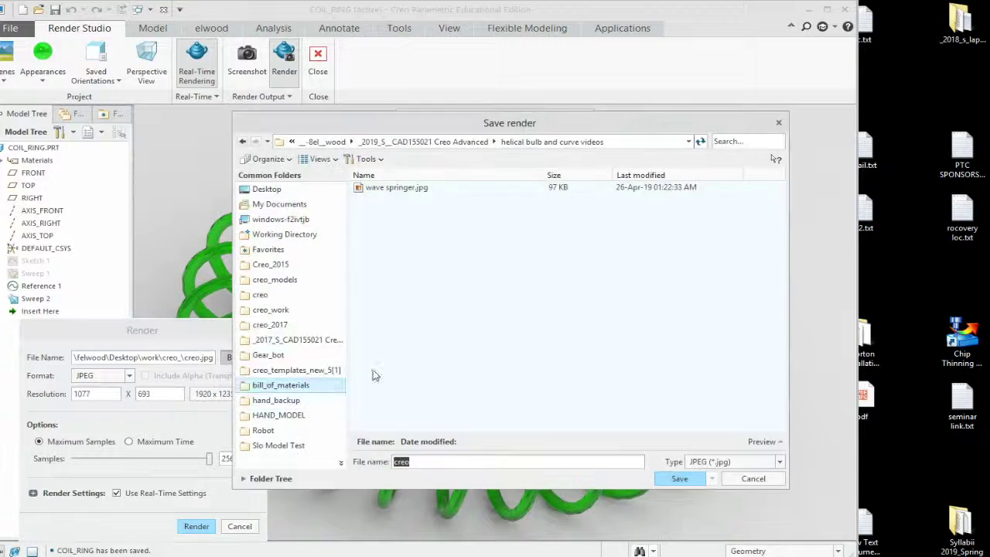
left_click(415, 188)
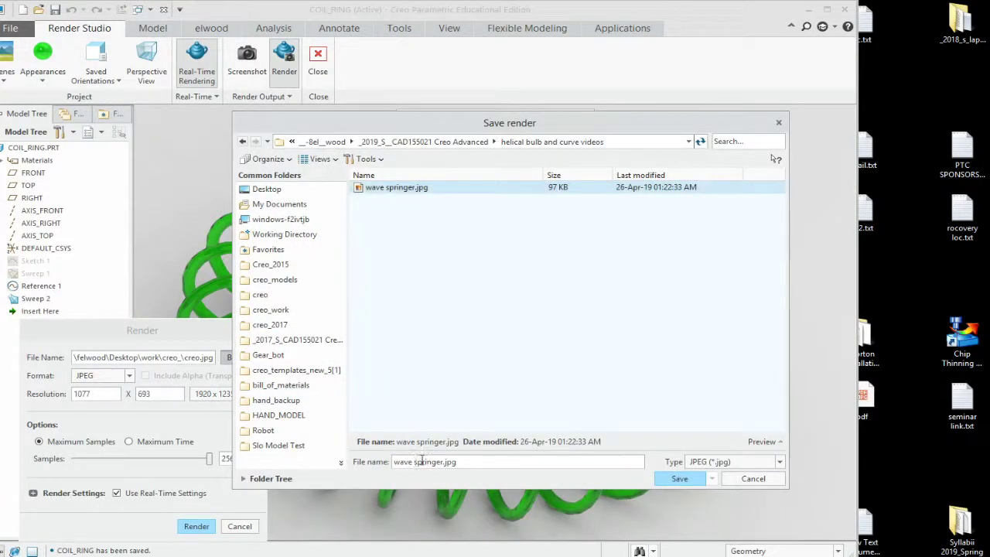
left_click_drag(446, 462, 418, 462)
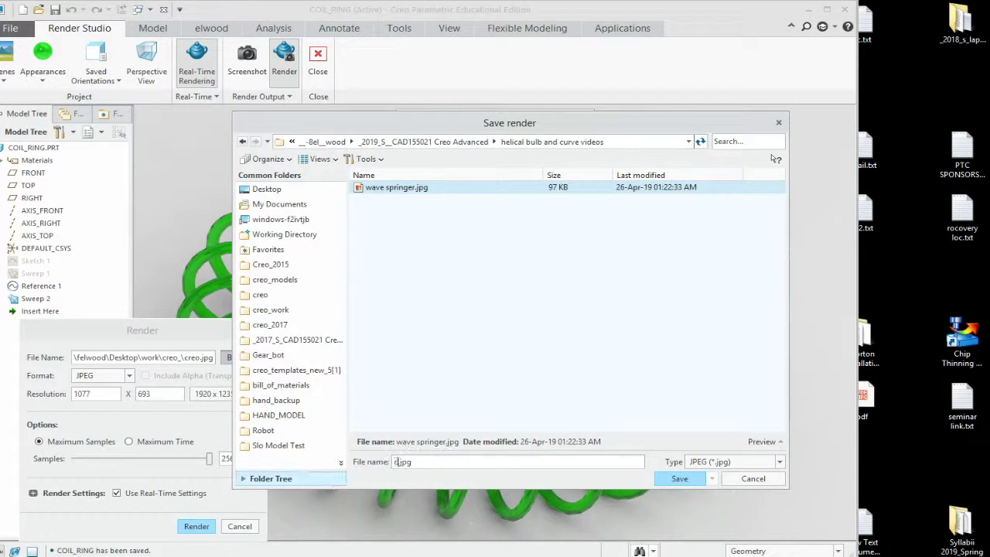
type("oil")
key("Return")
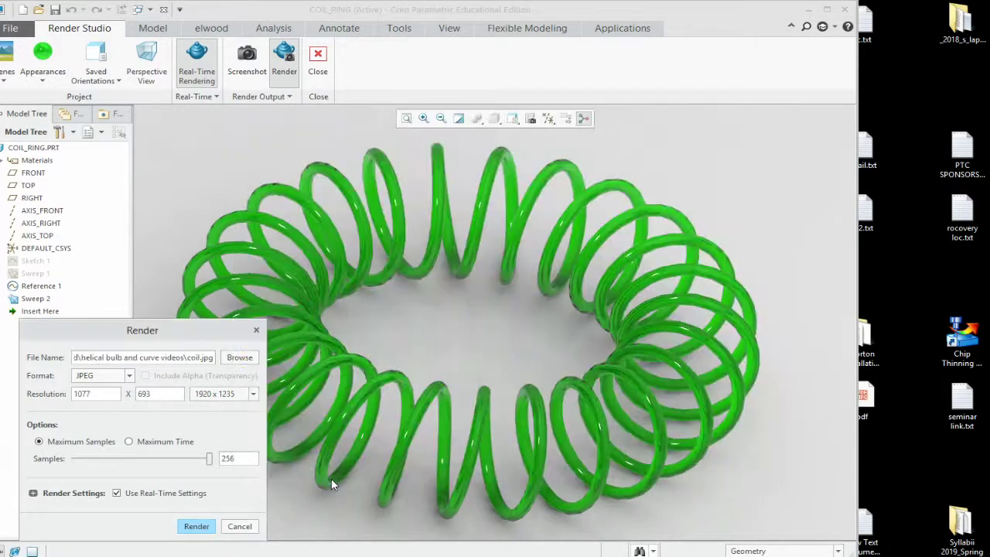
left_click(196, 526)
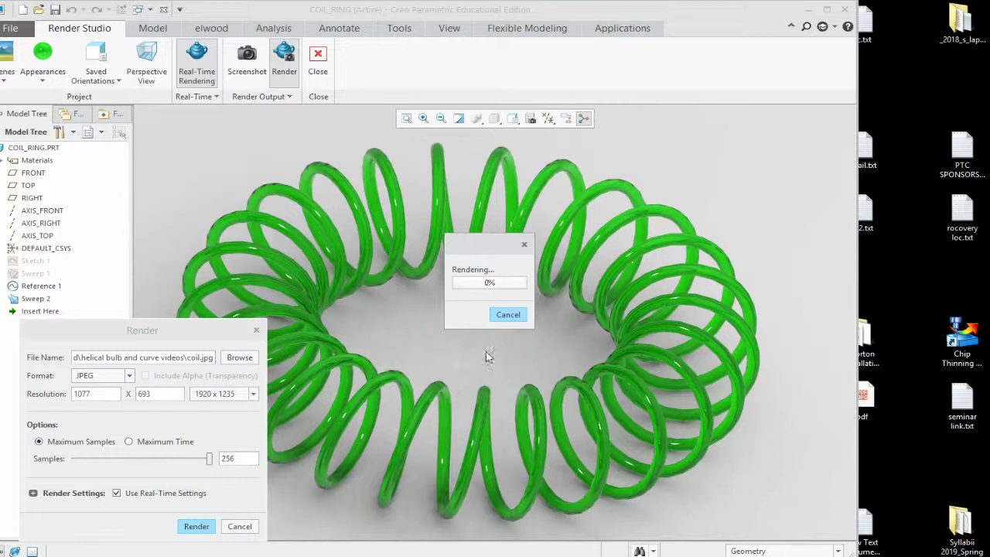